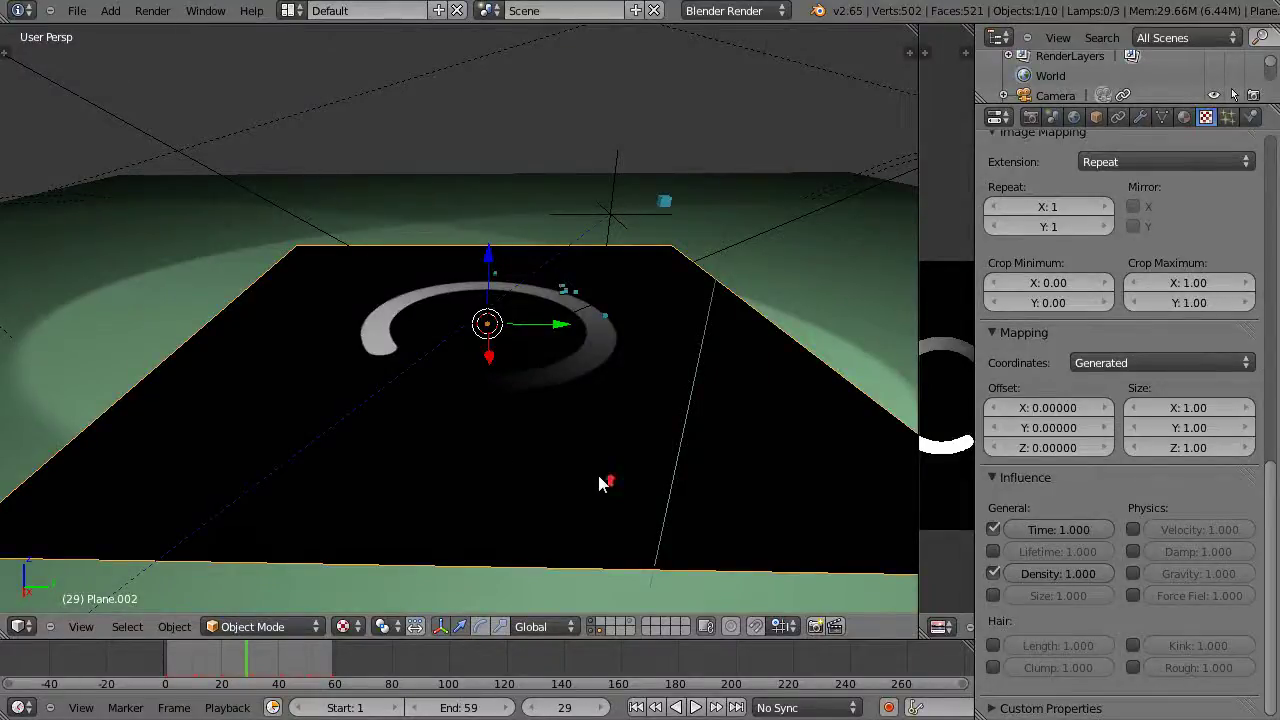
Step: Place the 3D cursor on the black plane in front of the gradient ring and widen the image editor
click(525, 494)
middle_drag(527, 500, 534, 524)
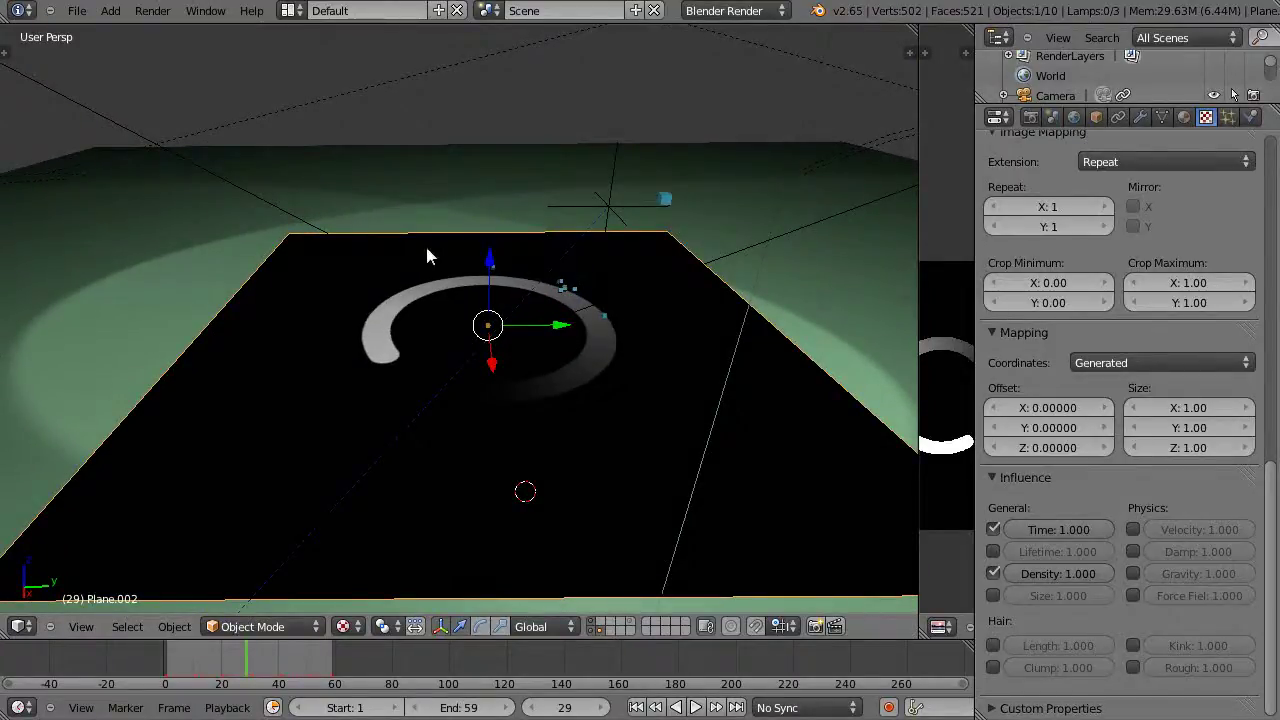
middle_drag(512, 510, 517, 503)
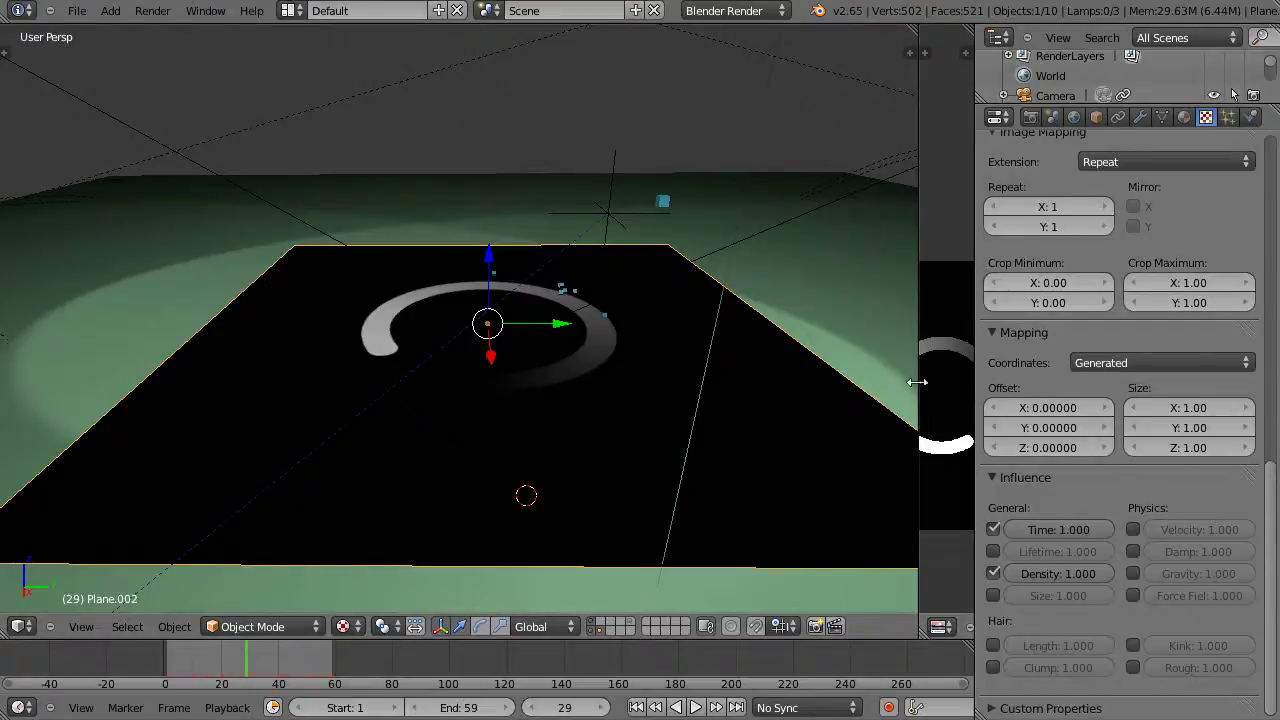
drag(917, 382, 770, 392)
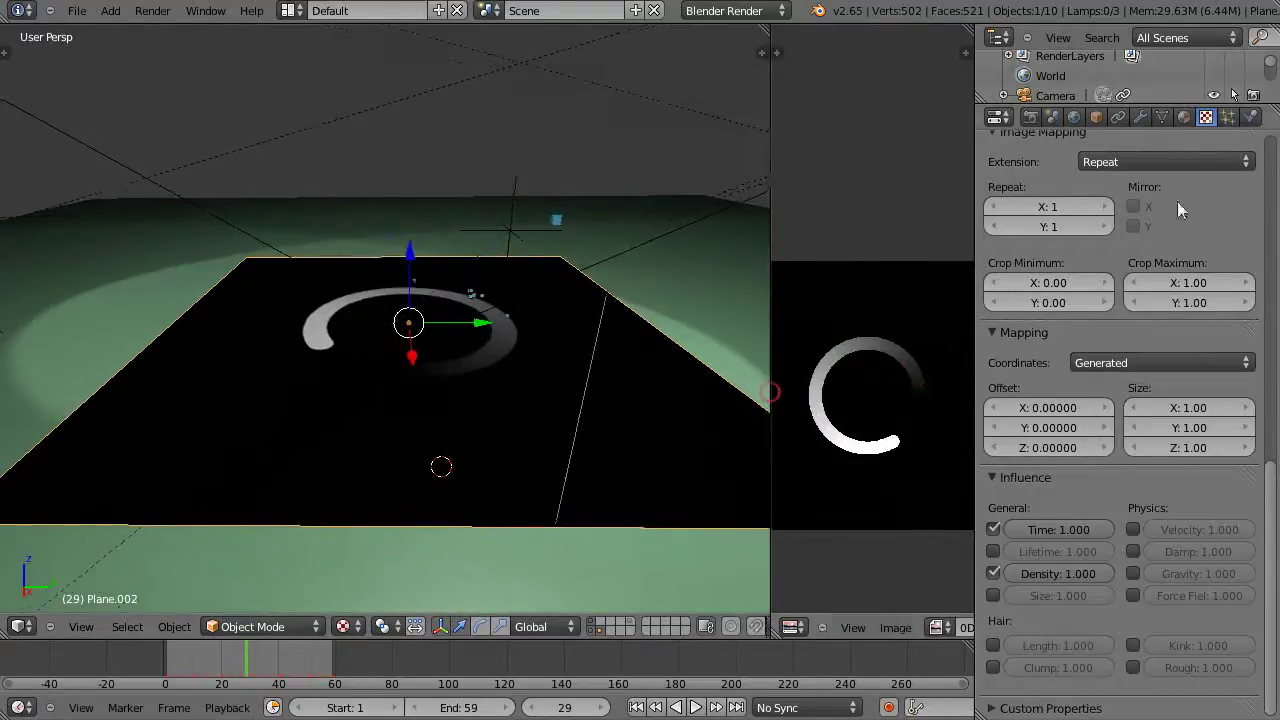
Step: Review the plane's material and the image settings of its 300DegreeGradient.png material texture
click(1183, 117)
scroll(1105, 400, down, 3)
scroll(1100, 415, up, 3)
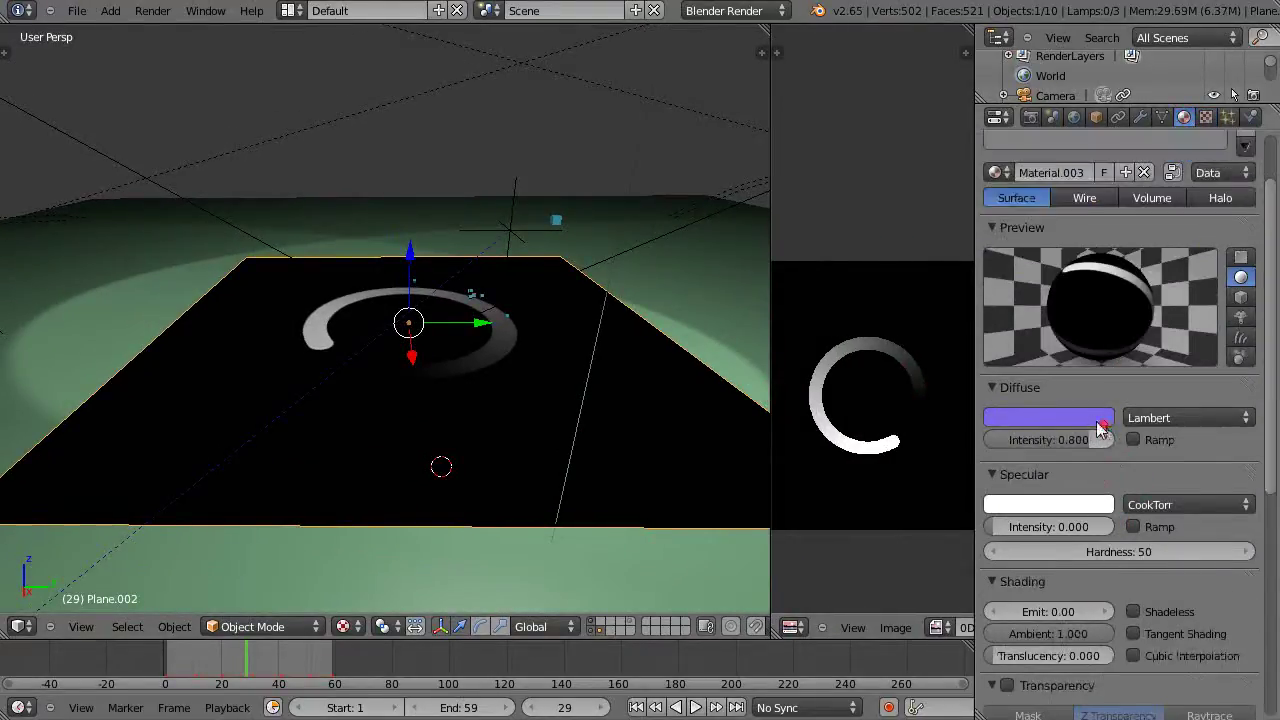
click(1205, 117)
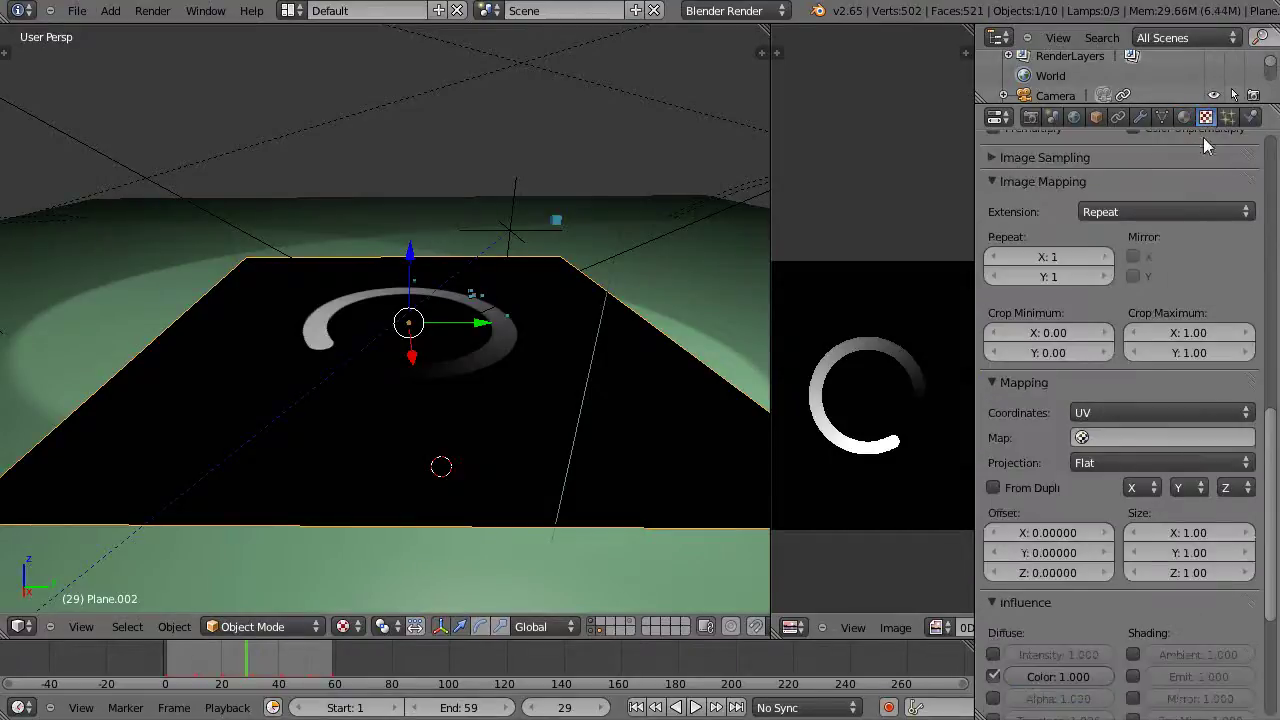
scroll(1228, 228, up, 8)
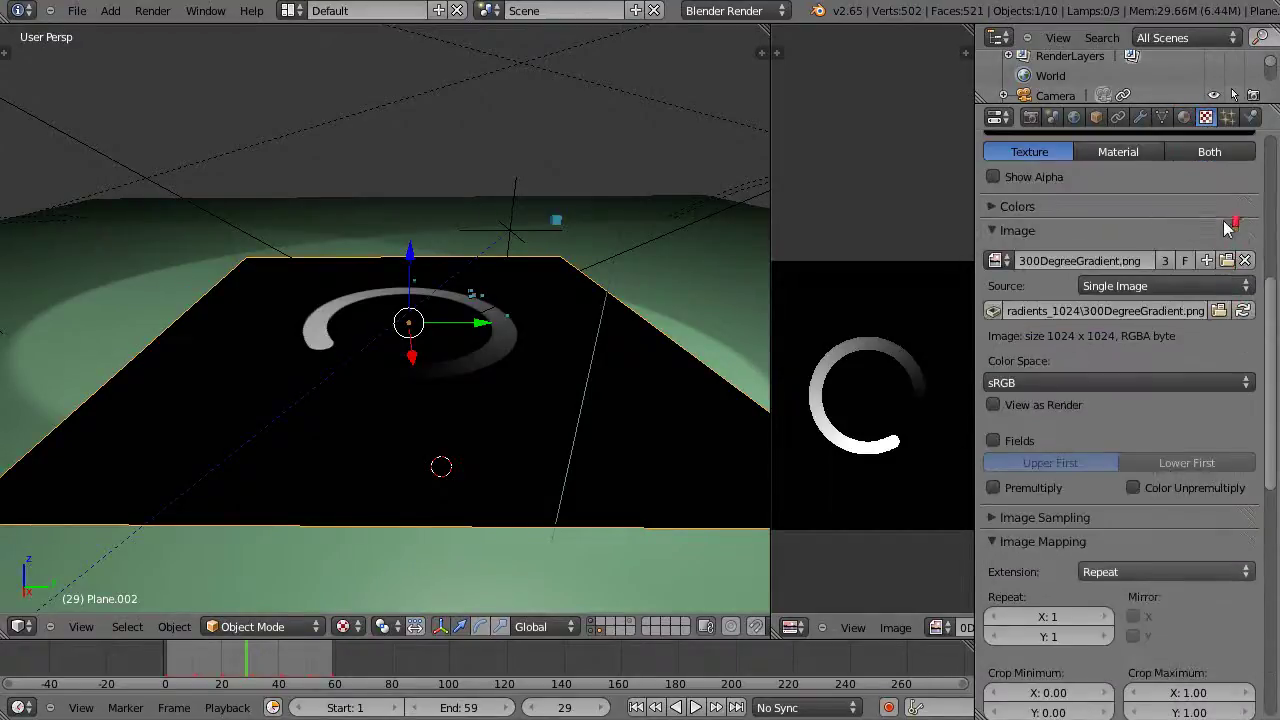
scroll(504, 356, up, 4)
scroll(504, 358, down, 2)
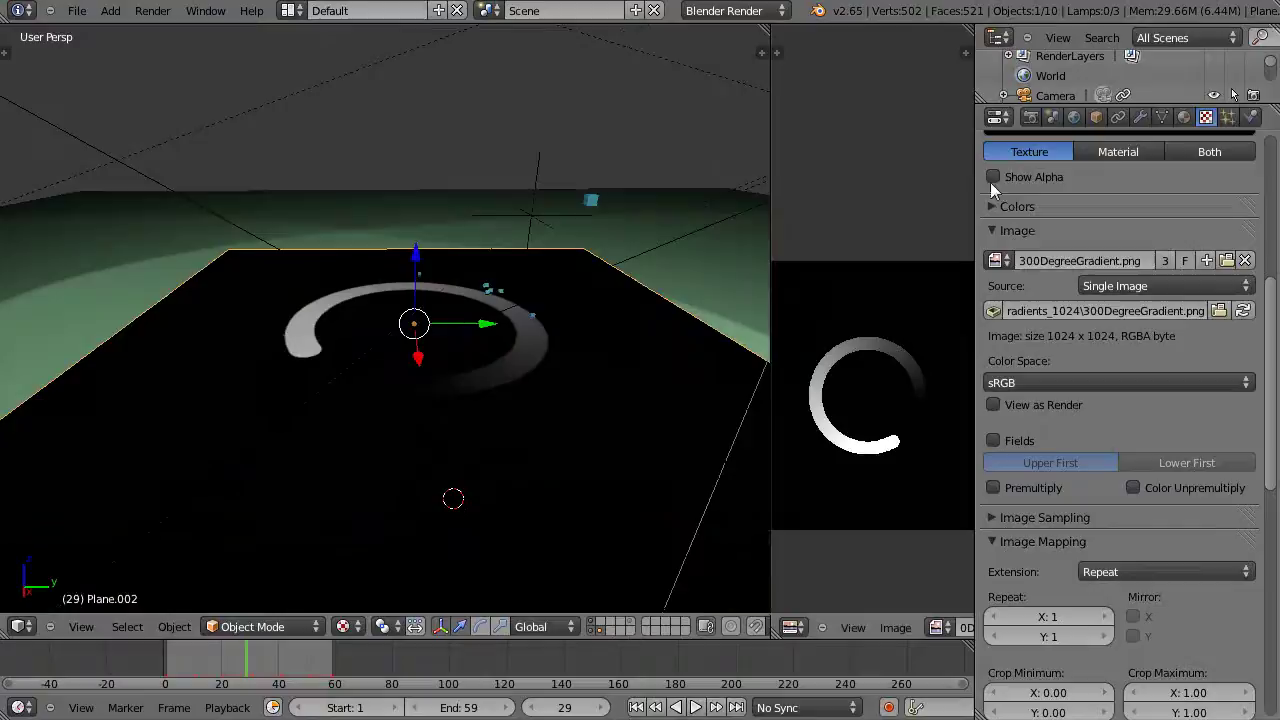
Step: Examine the plane's particle system settings and the image texture assigned to its particles
click(1228, 117)
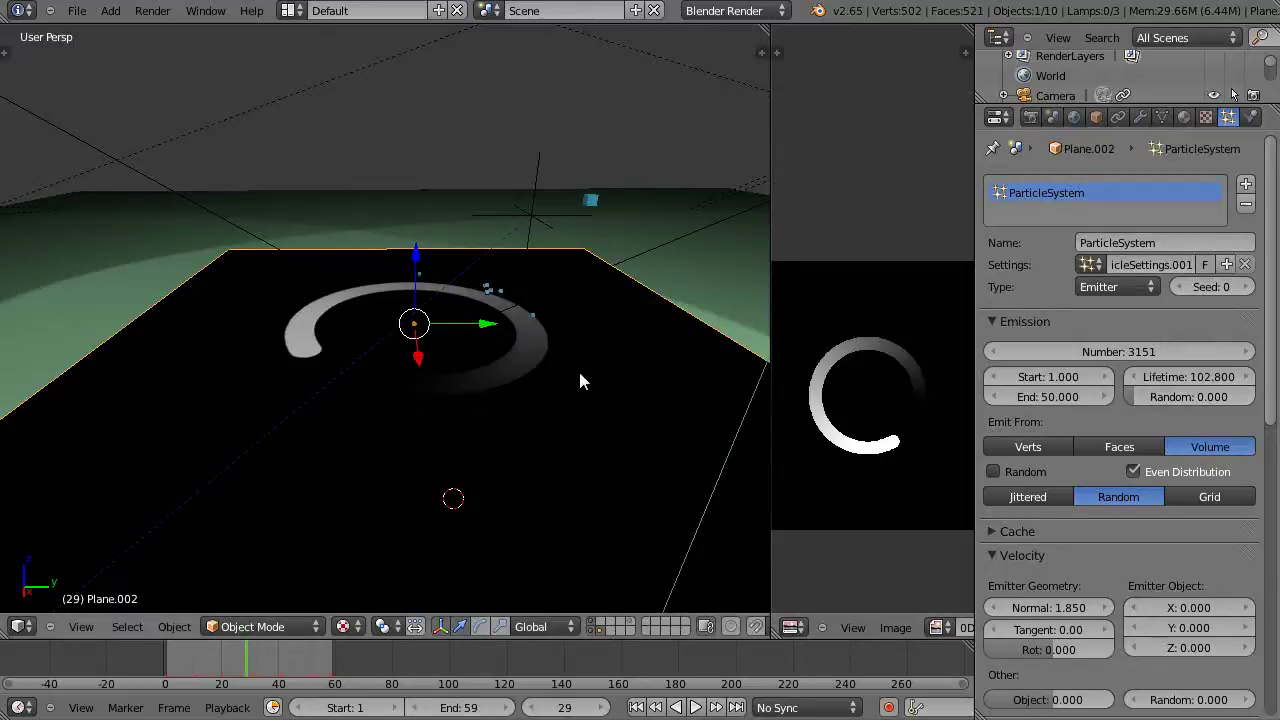
click(1205, 117)
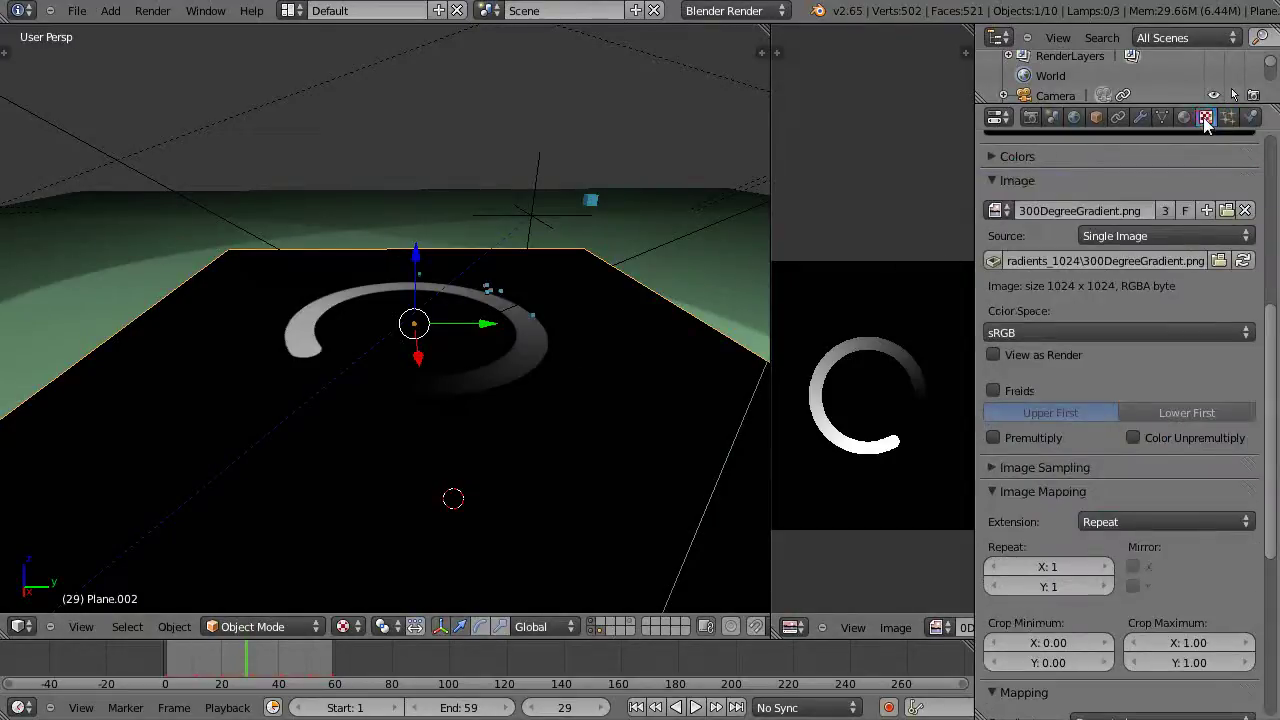
scroll(1175, 285, up, 2)
scroll(1175, 285, up, 7)
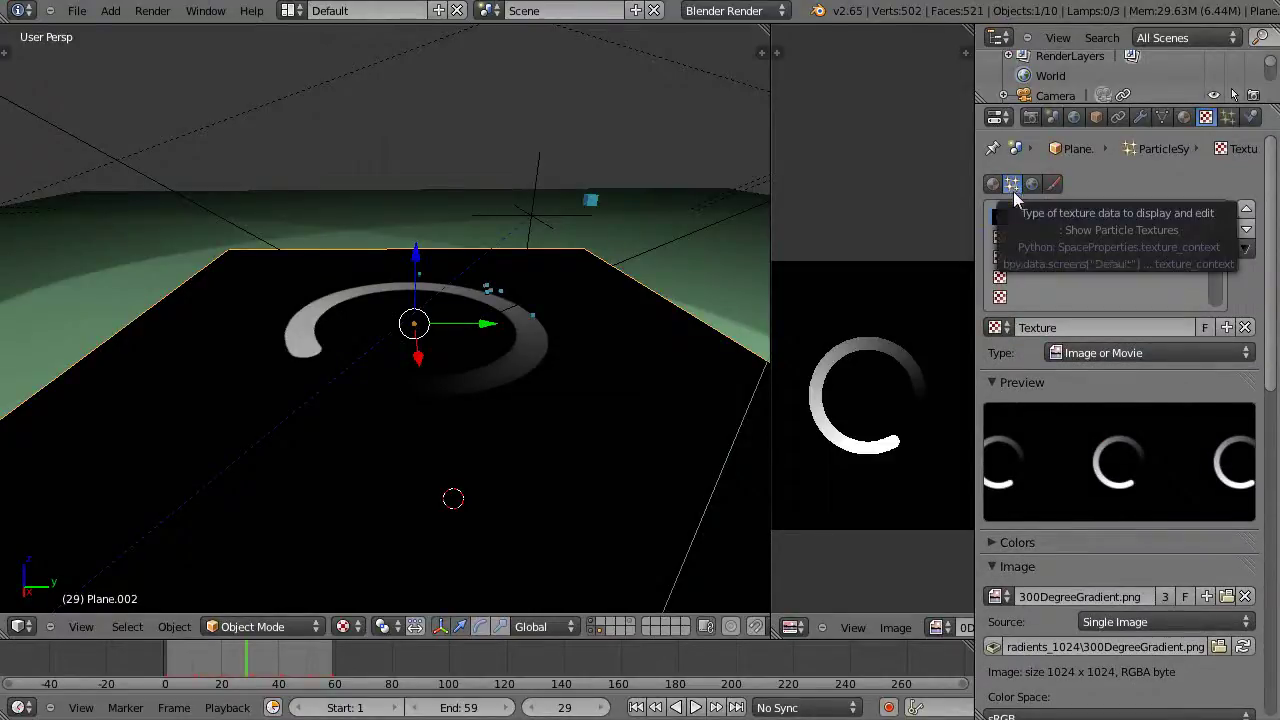
Step: Compare the plane's material texture slots with its particle texture slots
click(1184, 117)
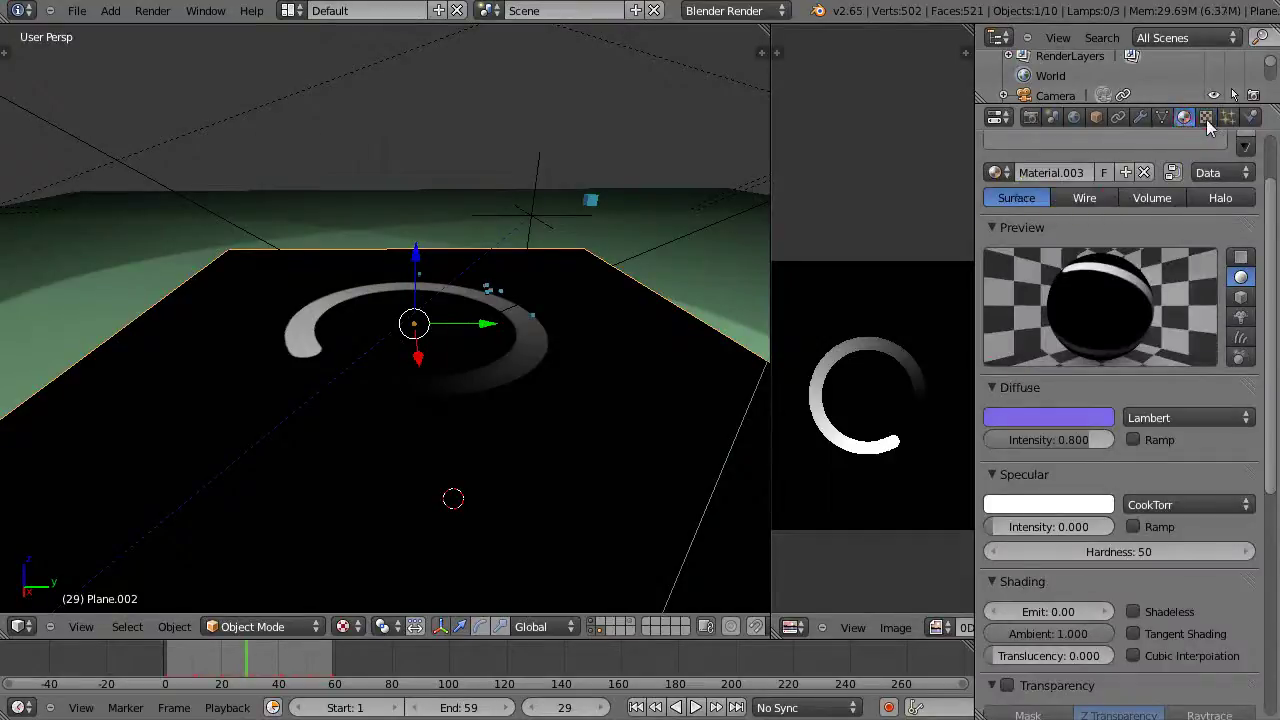
click(1206, 118)
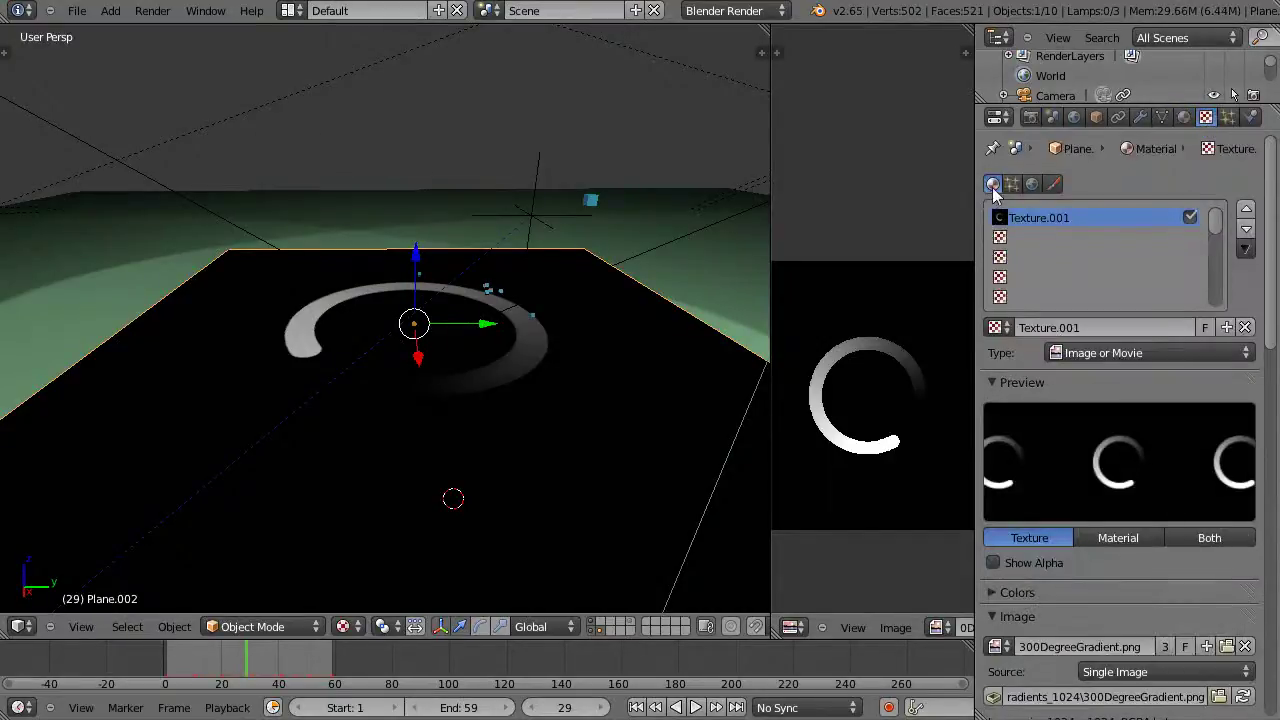
click(1232, 119)
click(1206, 118)
scroll(1110, 396, down, 5)
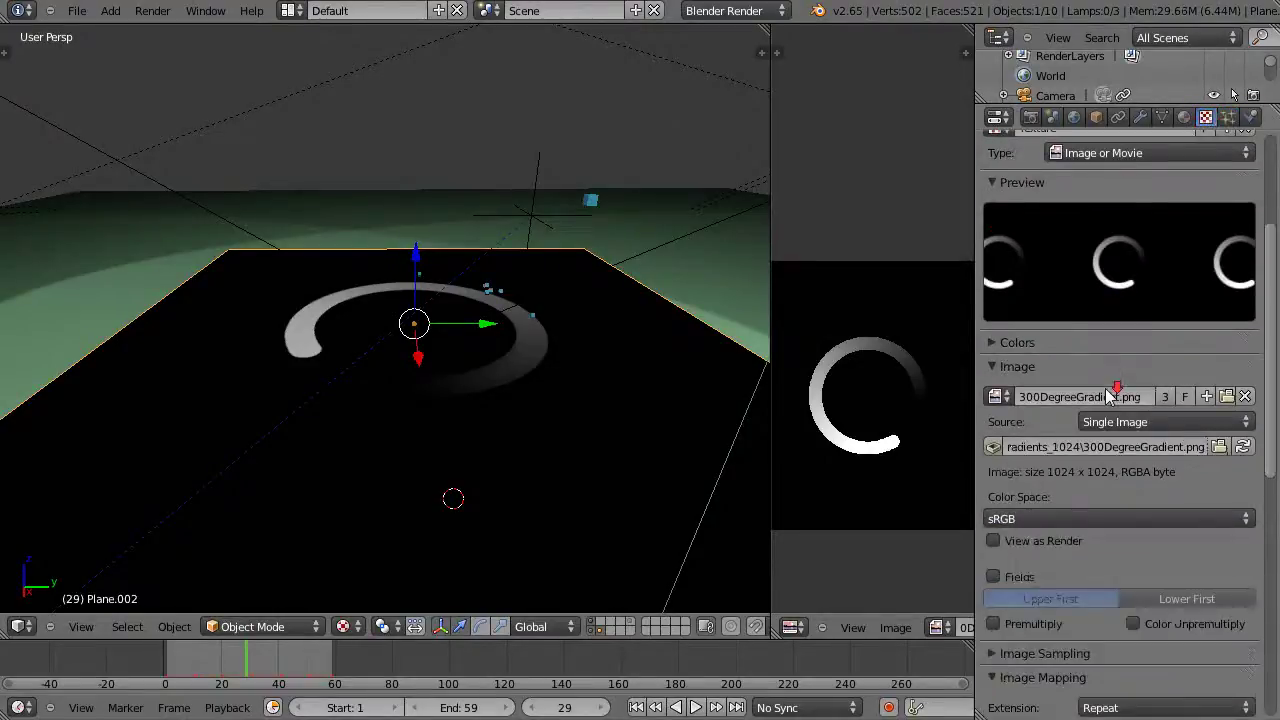
scroll(1117, 370, up, 5)
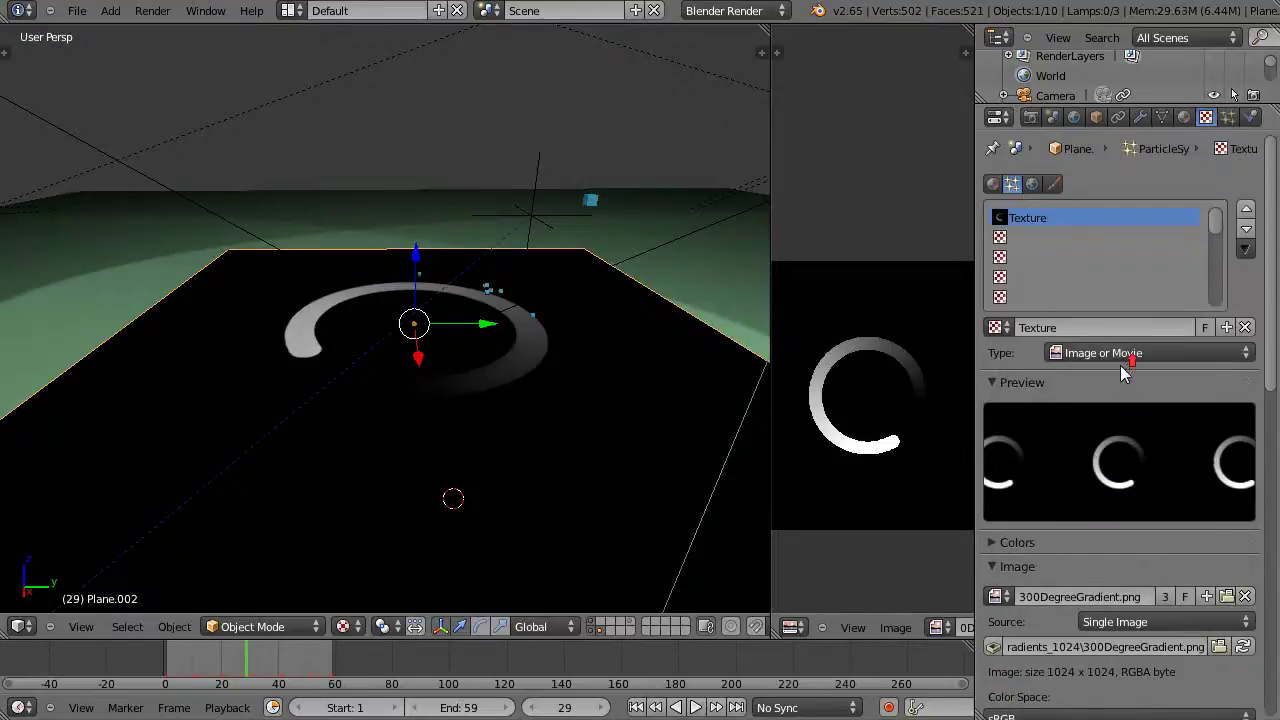
Step: Check the available types for the particle texture and inspect the gradient ring on the plane from higher up
click(1105, 353)
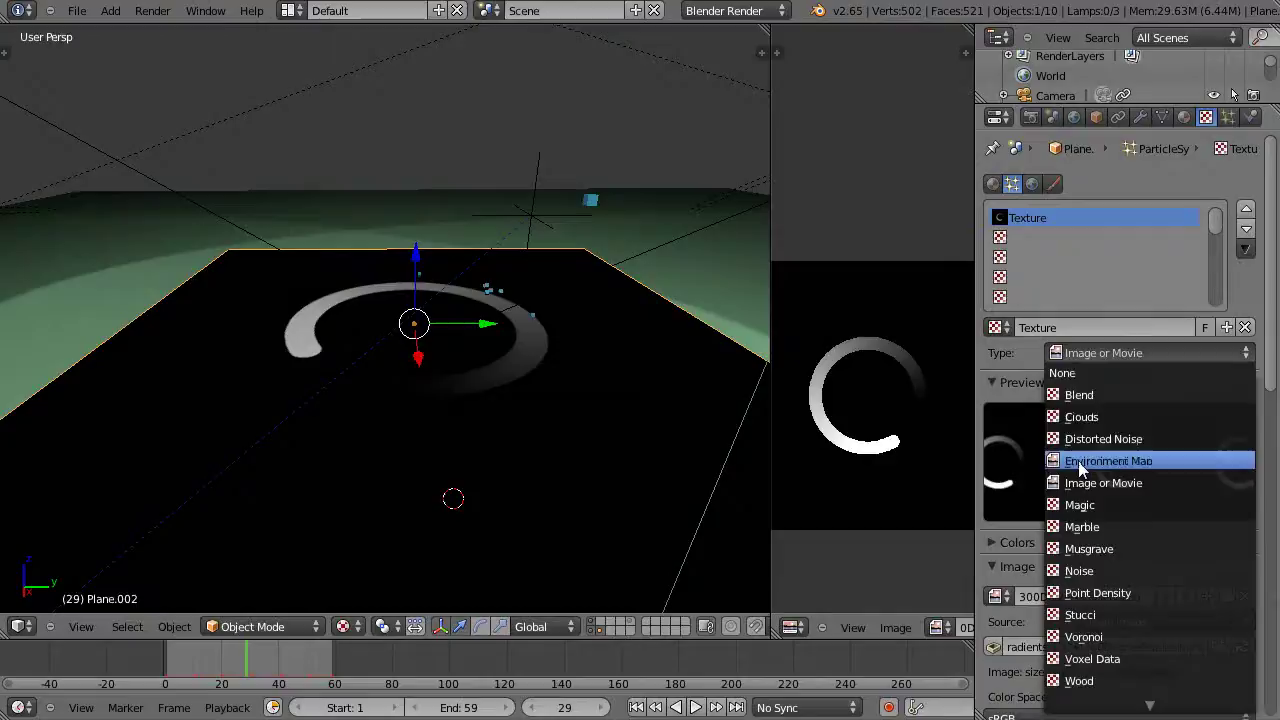
click(1108, 355)
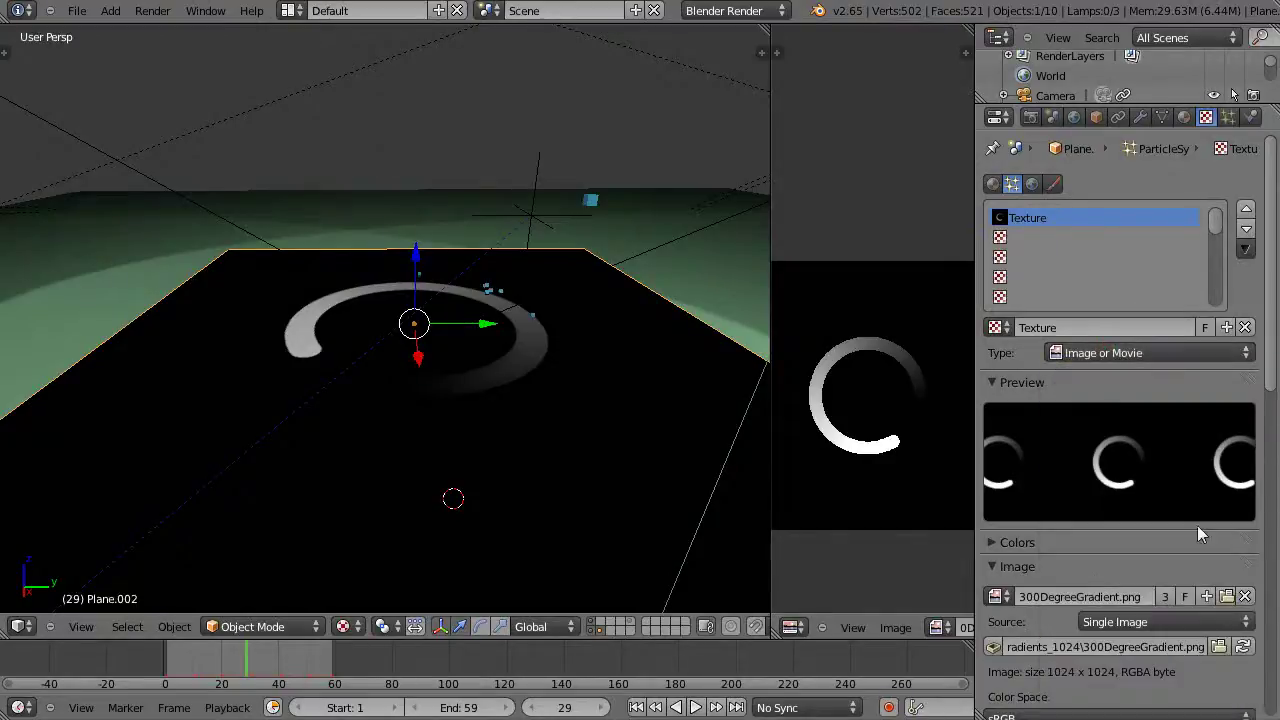
scroll(1197, 525, down, 4)
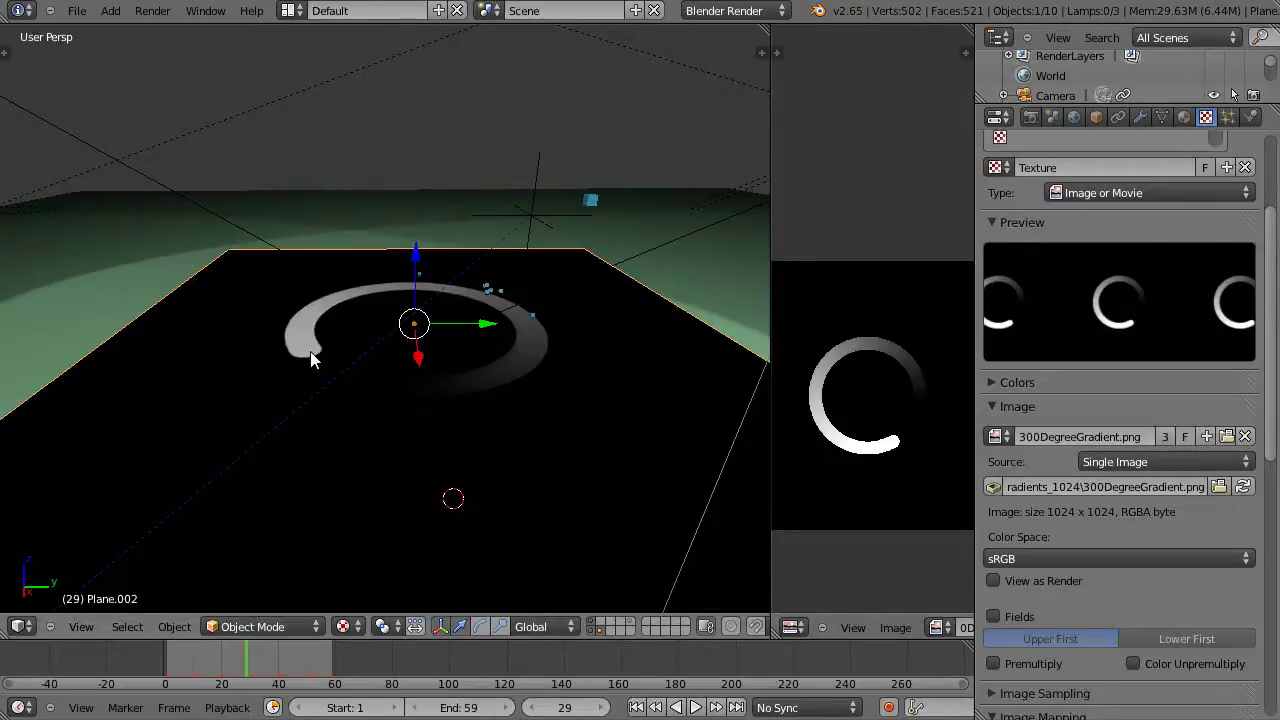
scroll(421, 453, up, 4)
middle_drag(417, 453, 425, 517)
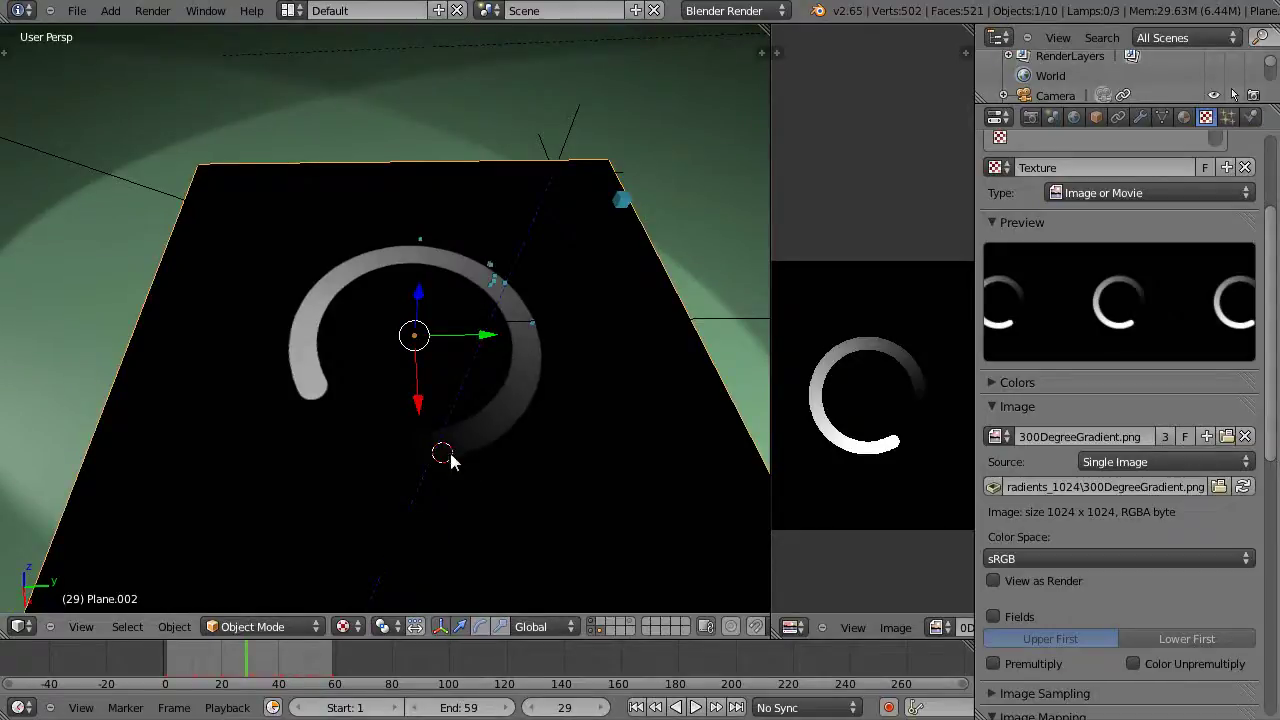
middle_drag(449, 457, 442, 432)
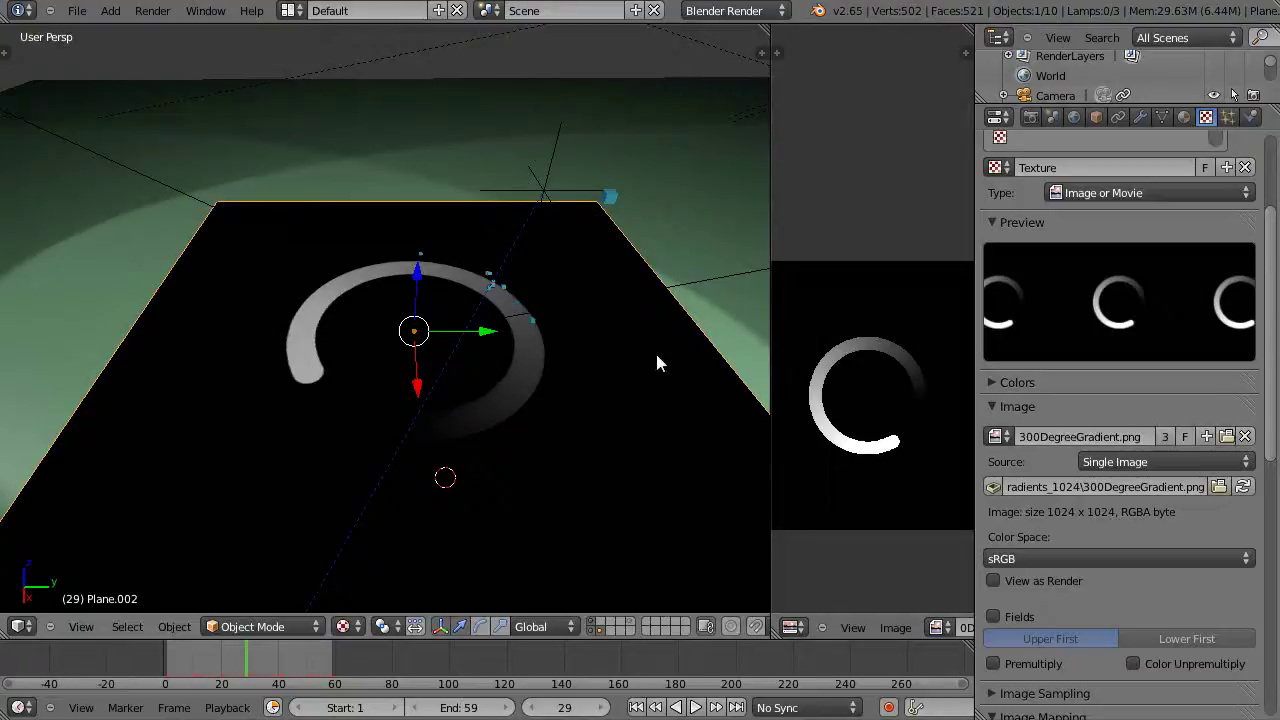
Step: Inspect the particle system's vertex group options for the plane
click(1228, 117)
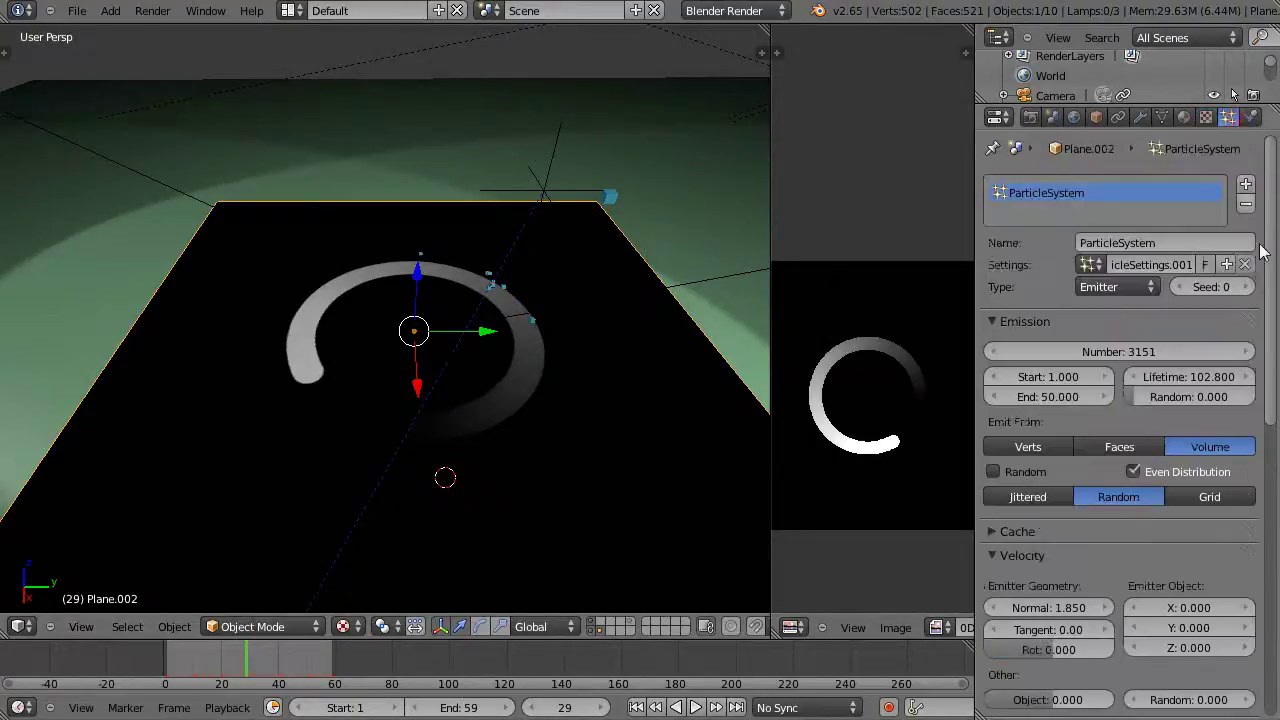
drag(1272, 280, 1271, 658)
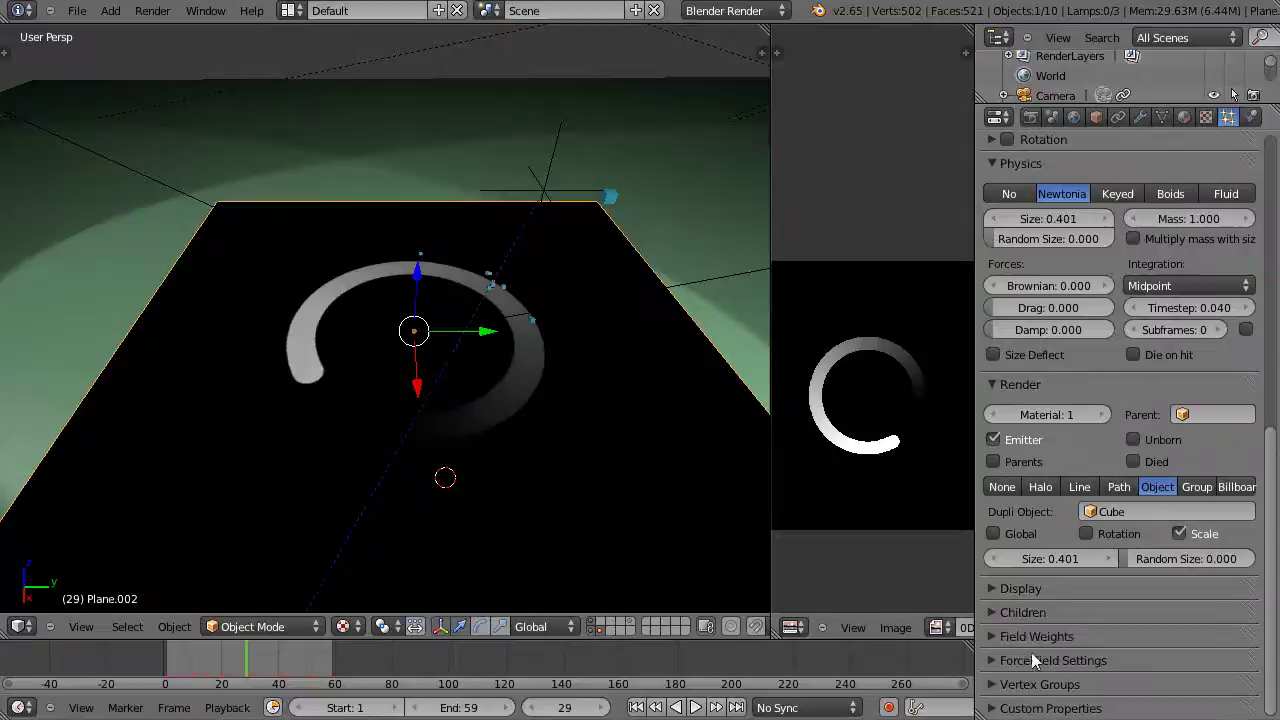
click(1040, 684)
scroll(1107, 627, down, 4)
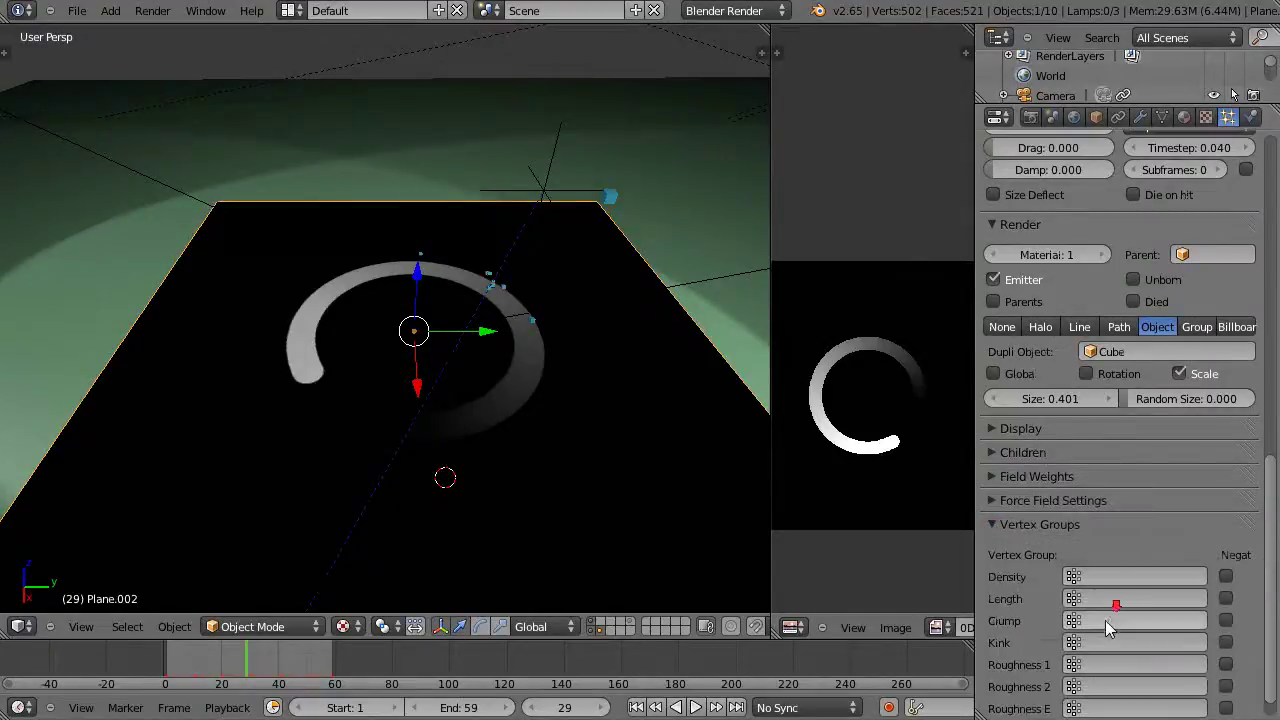
click(996, 526)
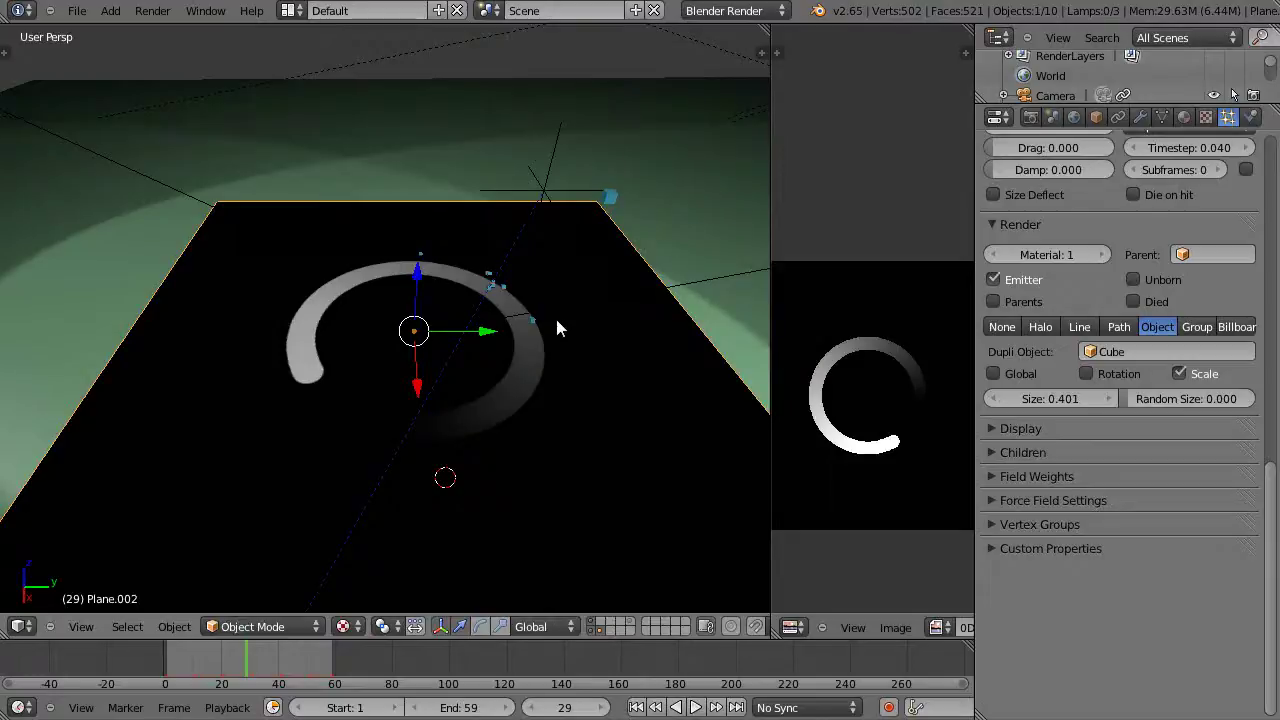
scroll(558, 325, up, 3)
scroll(562, 329, down, 3)
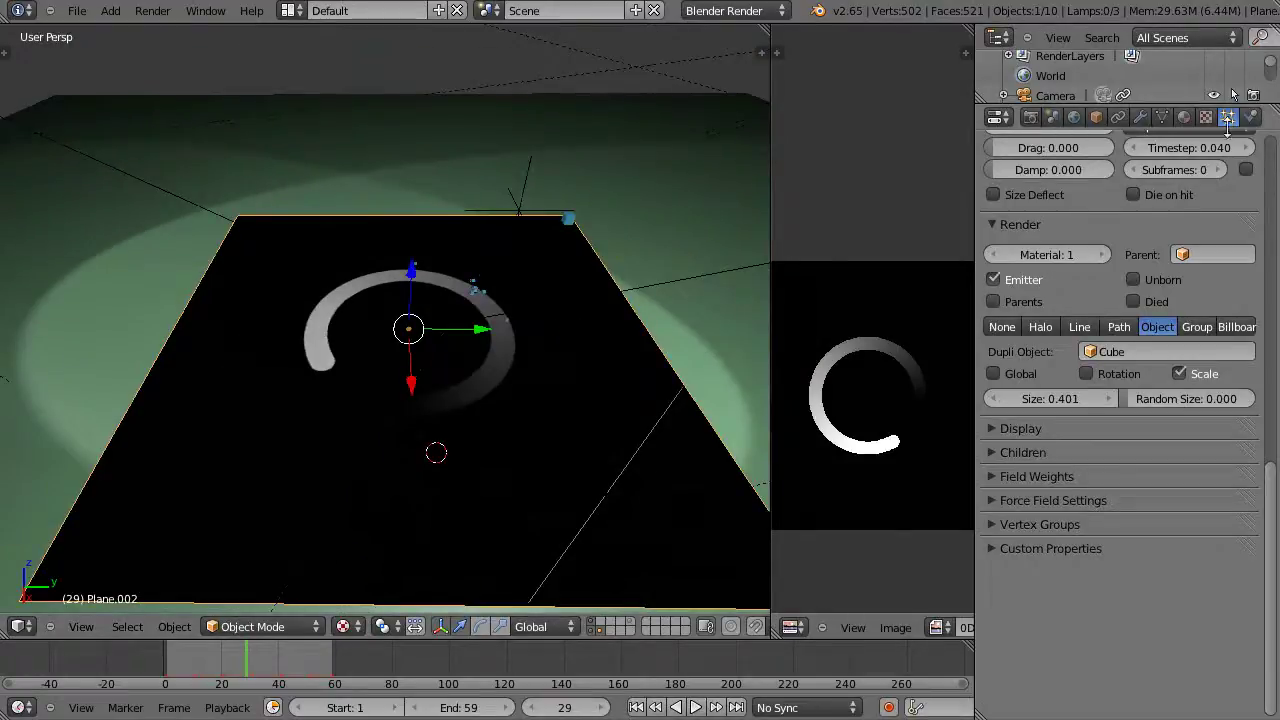
Step: Display the particle texture settings again and enlarge the 3D view by narrowing the image editor
click(1207, 118)
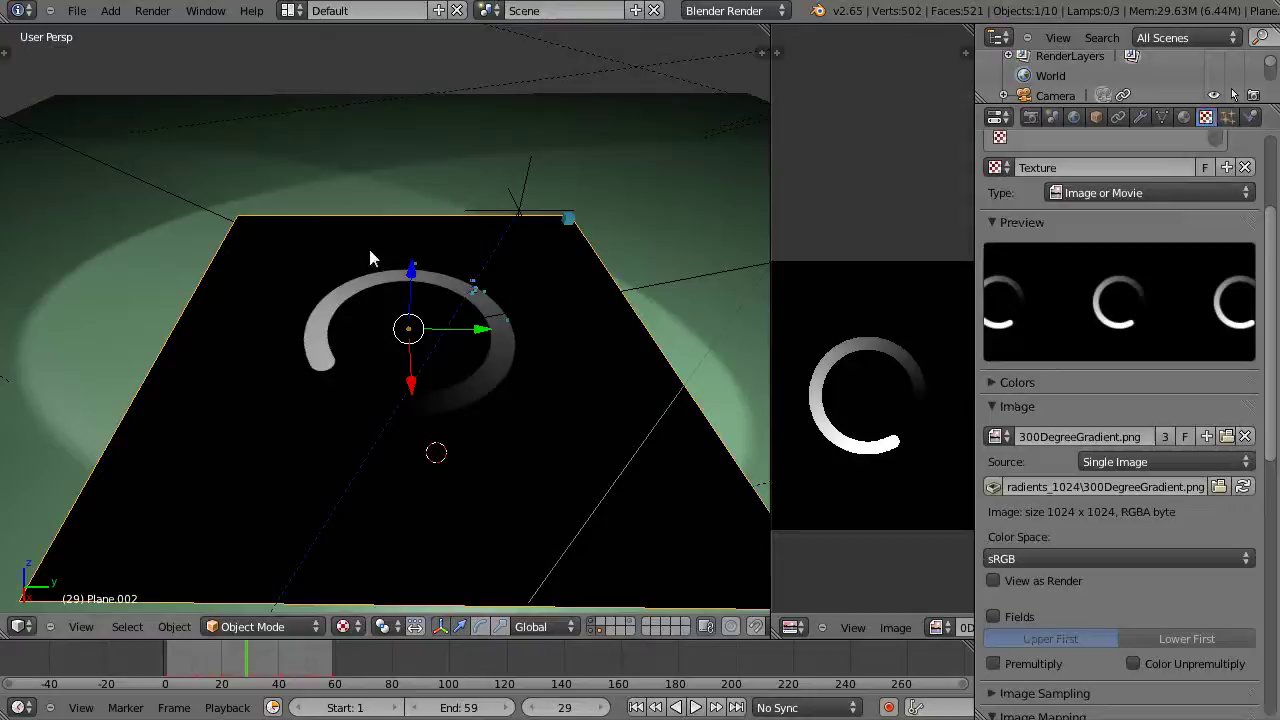
scroll(532, 396, up, 2)
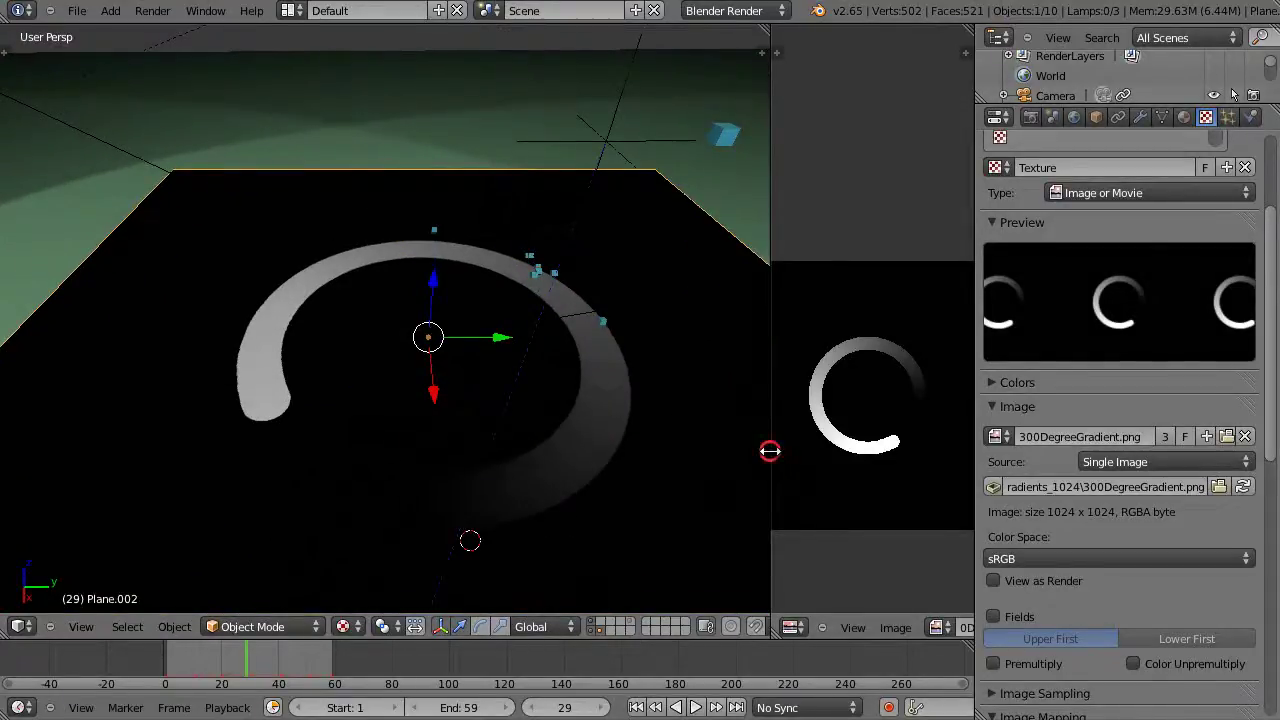
drag(770, 449, 871, 443)
middle_drag(571, 480, 560, 436)
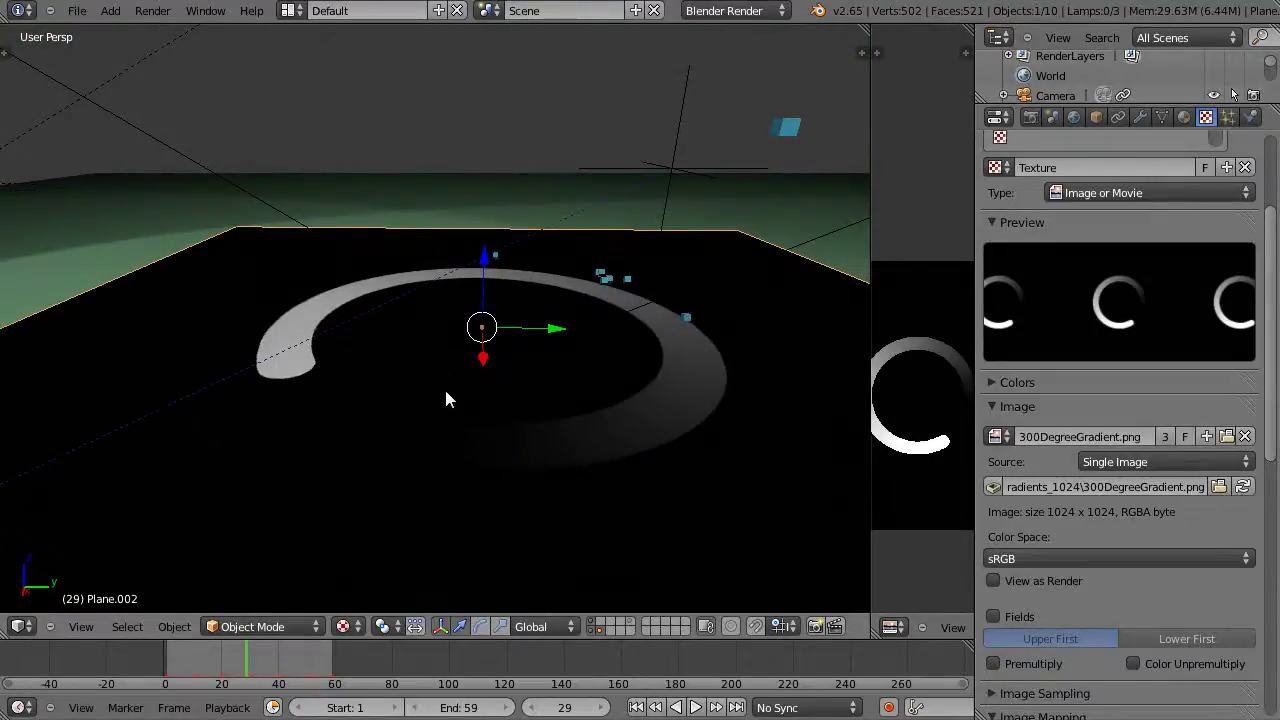
Step: Play the particle animation from the start of the frame range and watch the particles along the gradient ring
click(168, 670)
key(alt+a)
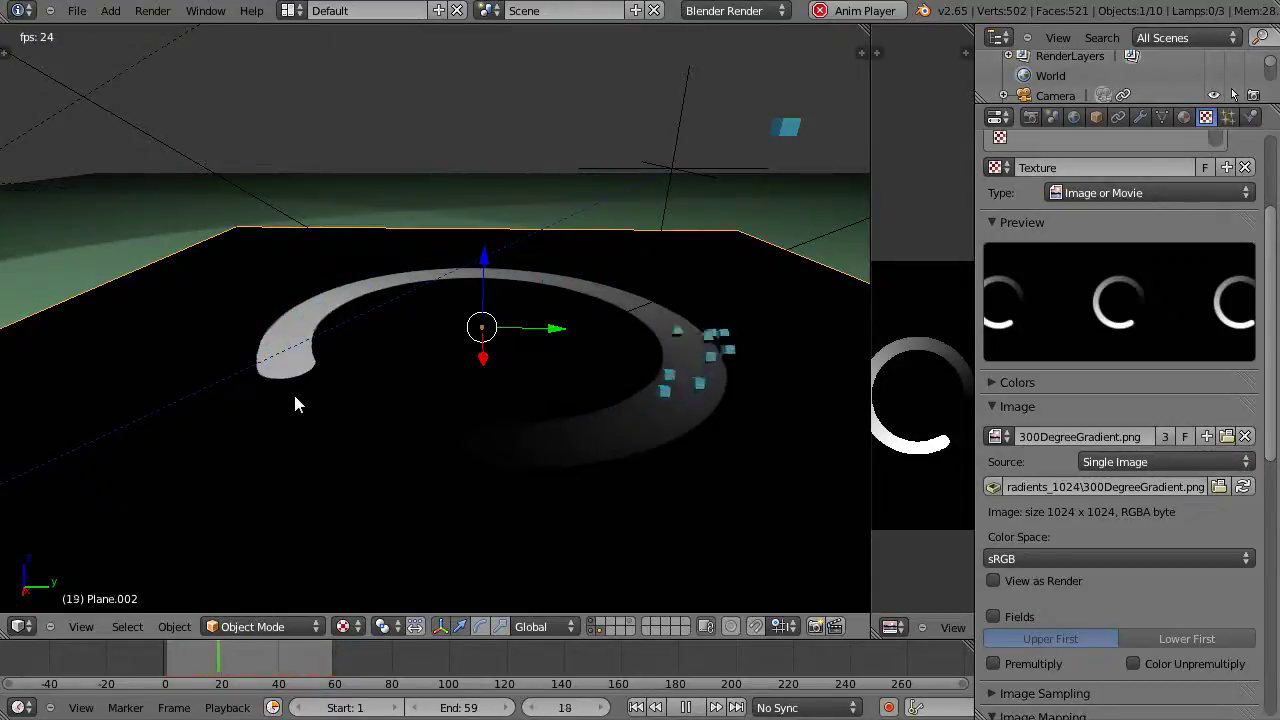
middle_drag(469, 403, 483, 468)
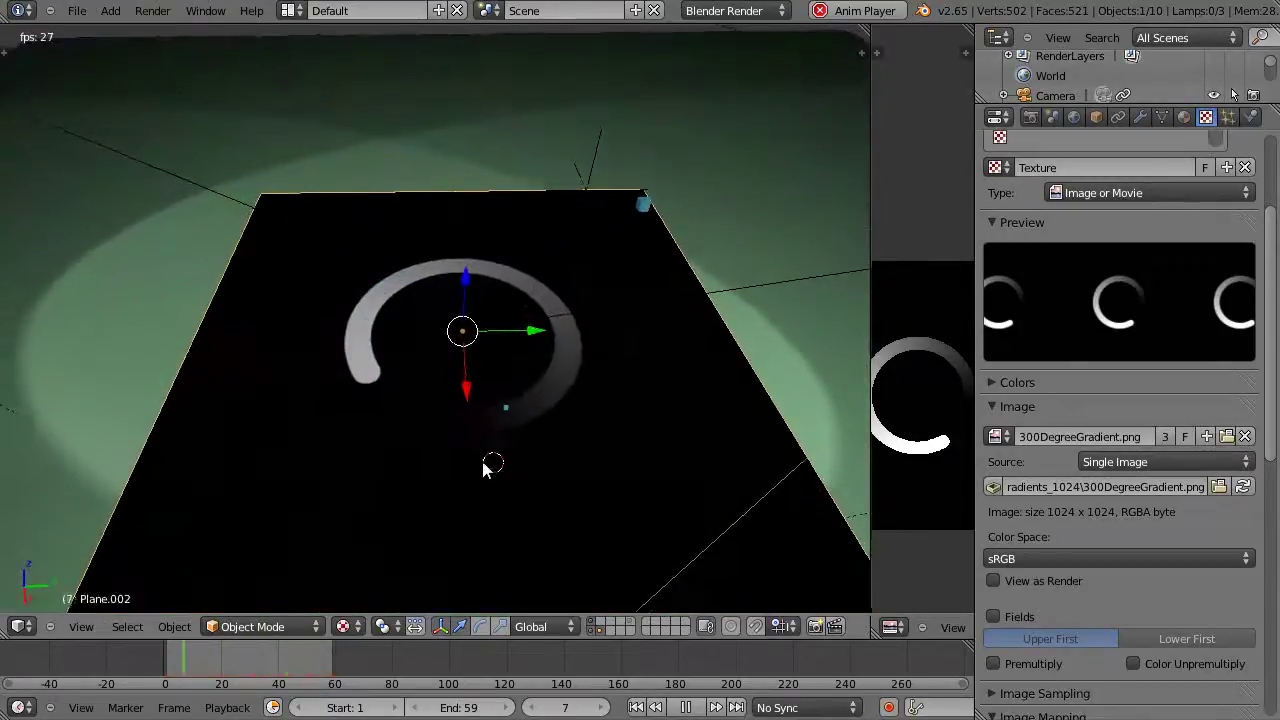
scroll(485, 463, up, 4)
scroll(494, 460, down, 3)
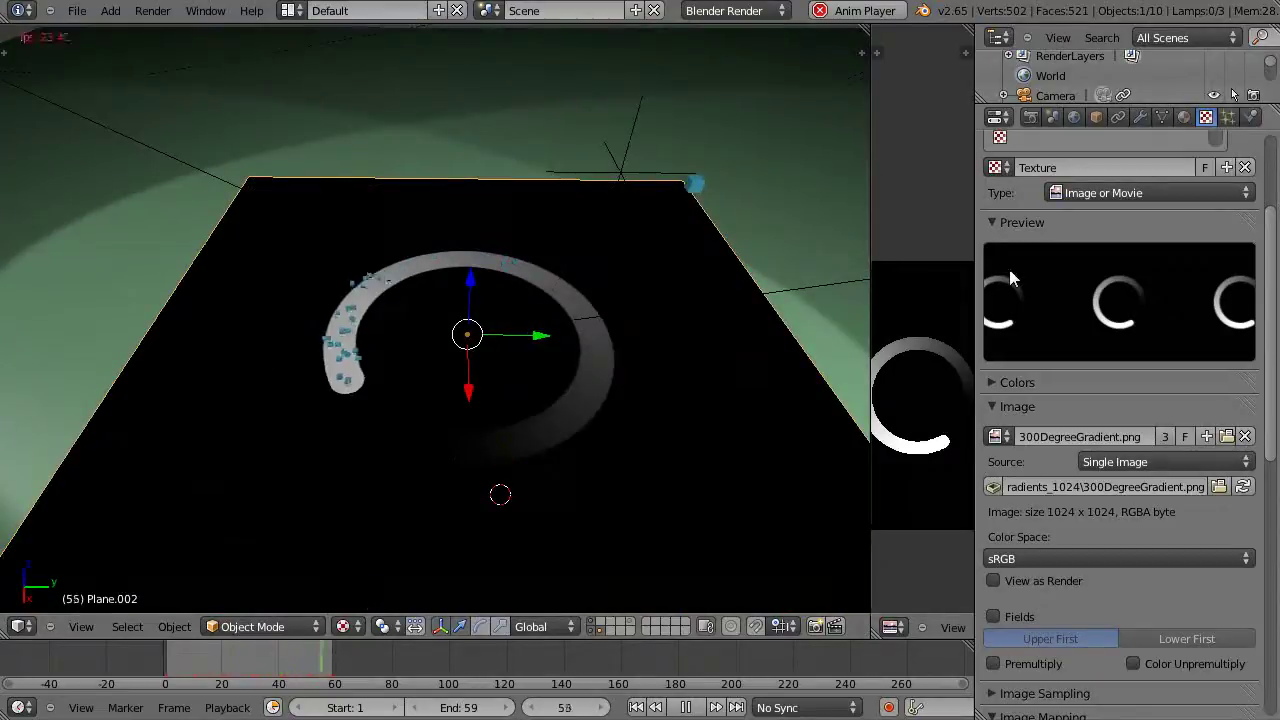
Step: Turn the particle texture's Density influence off and back on while the animation plays
scroll(1238, 268, down, 3)
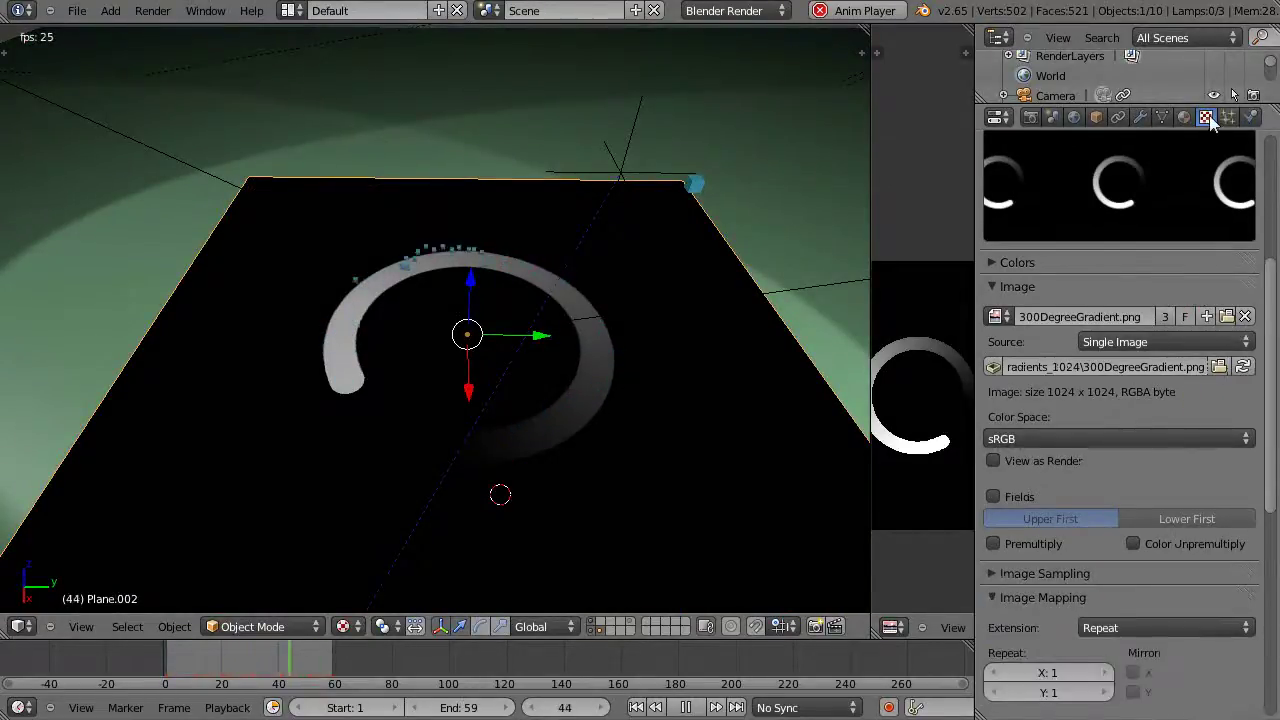
scroll(1115, 458, down, 12)
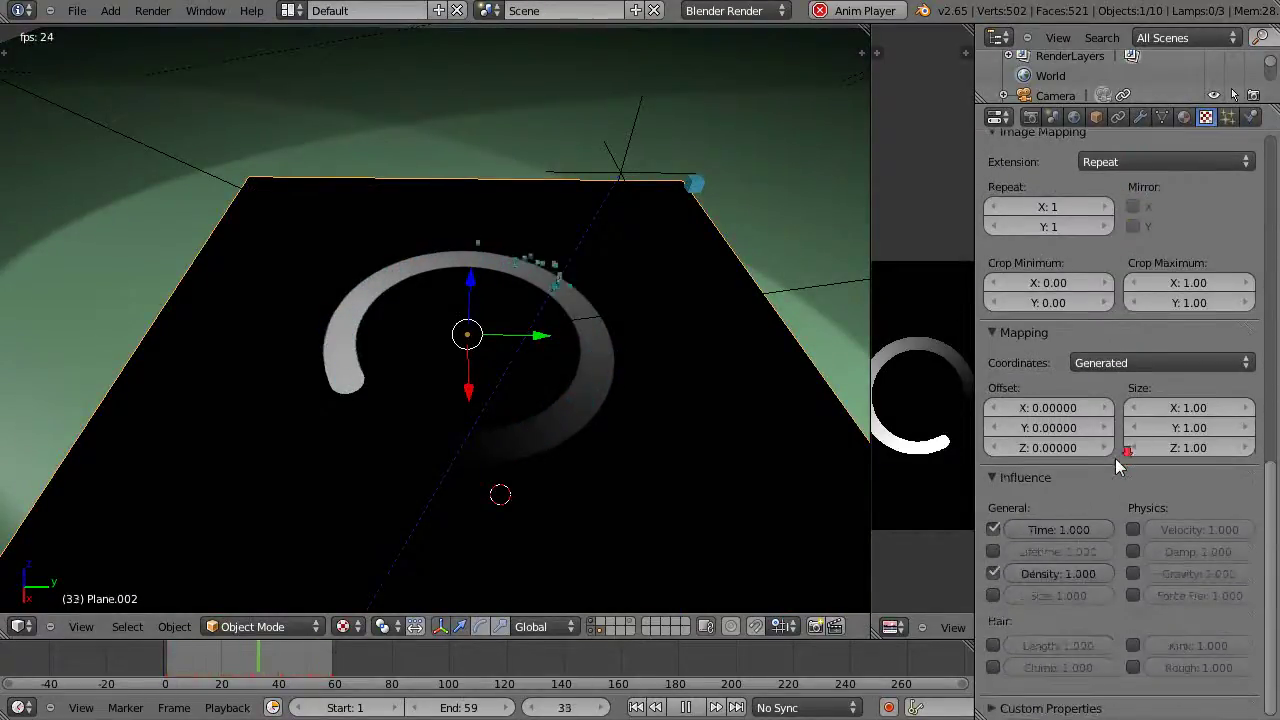
click(993, 530)
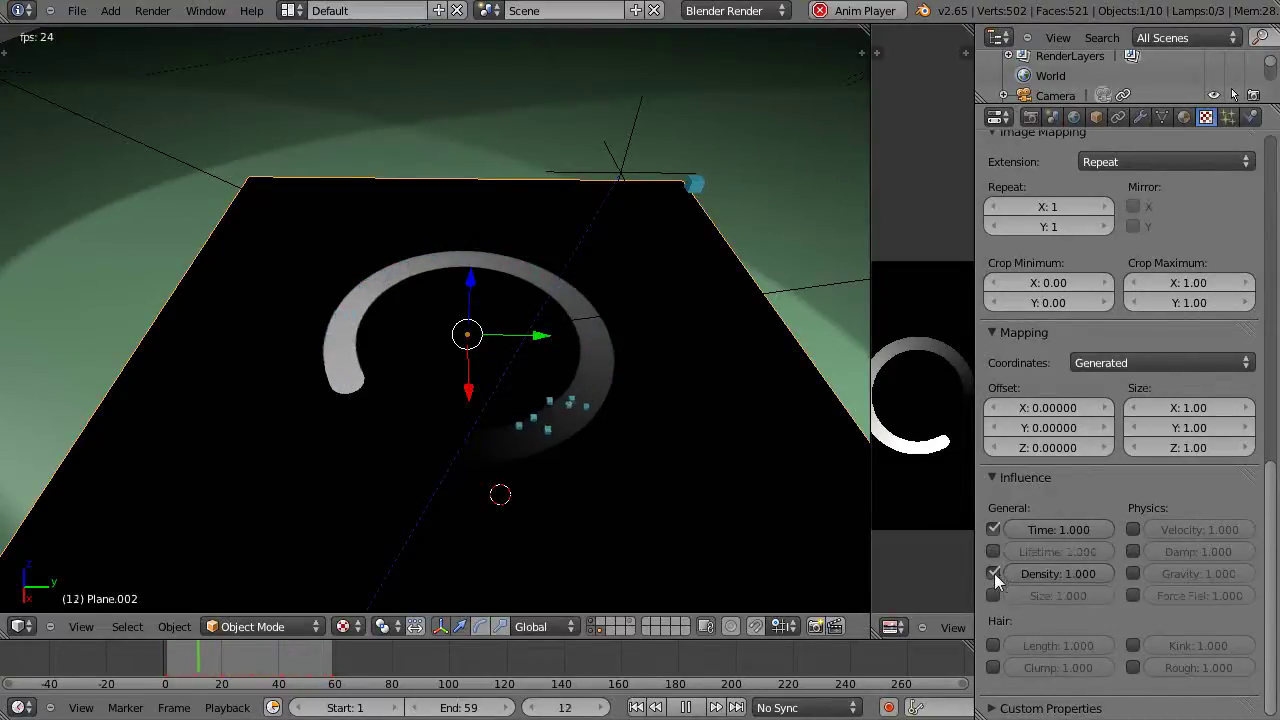
click(993, 573)
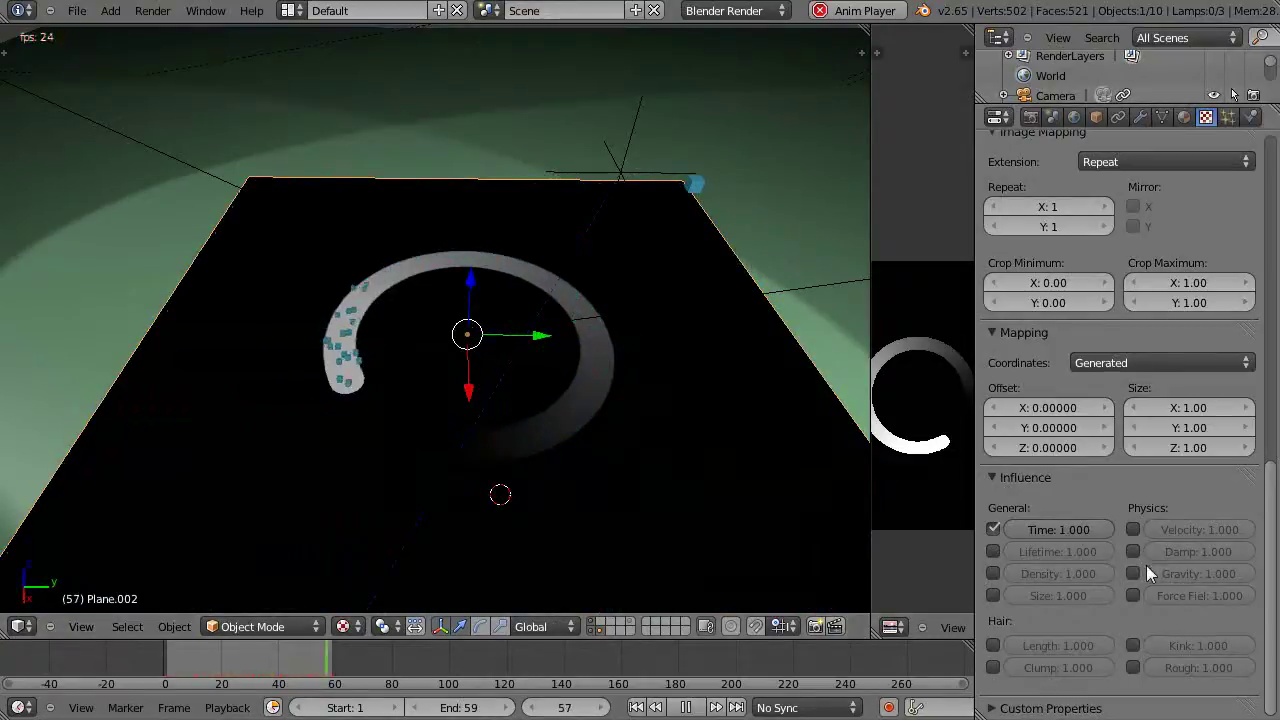
click(993, 574)
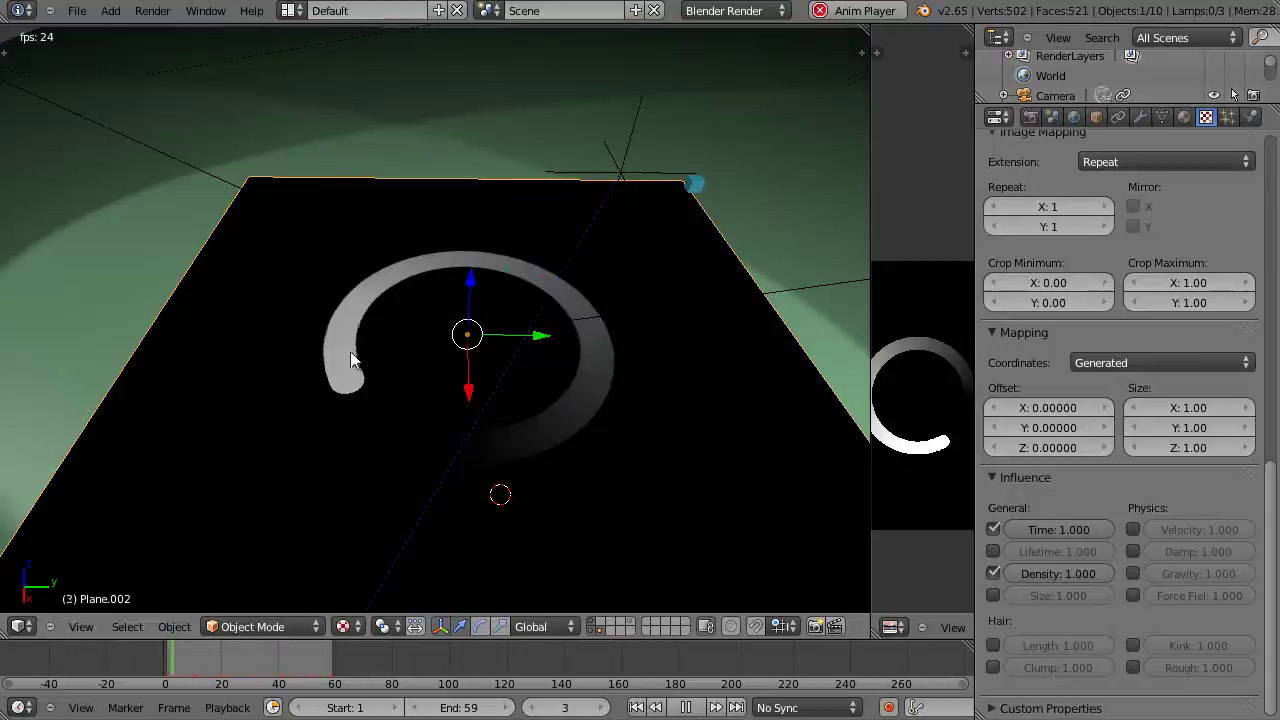
Step: Examine the particles emerging along the gradient ring from close and wide views while the animation plays
scroll(430, 465, up, 5)
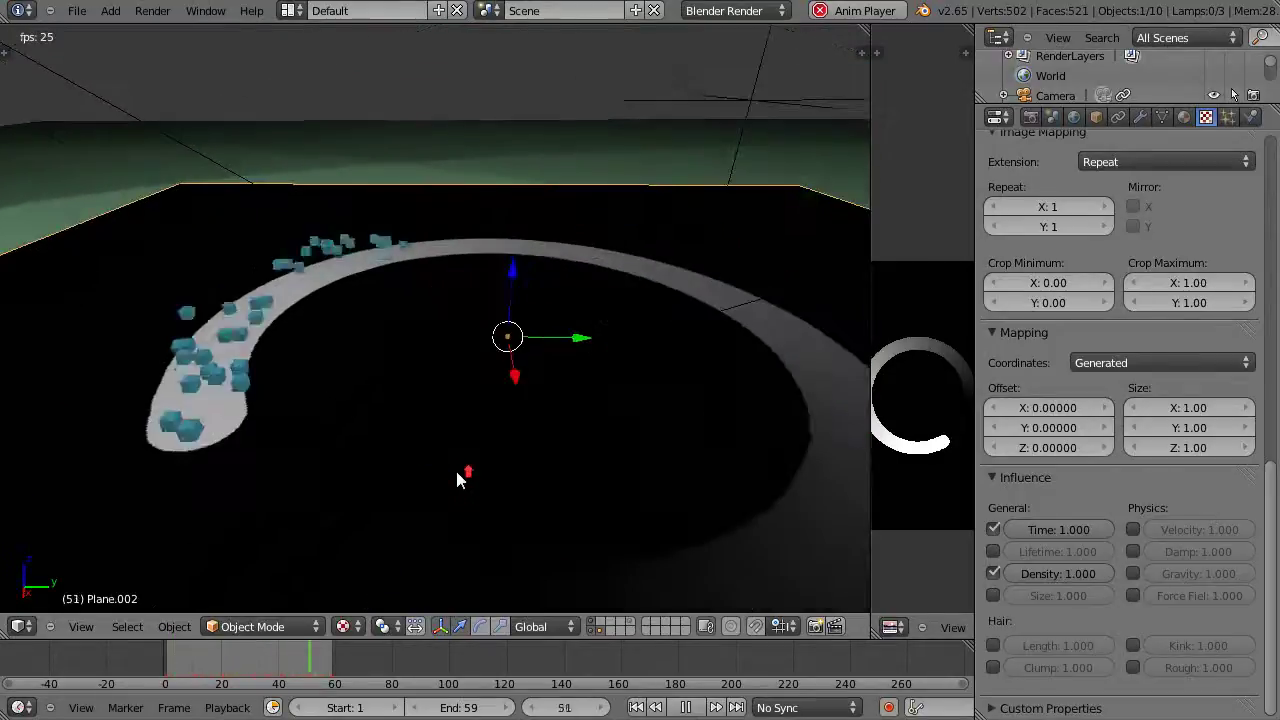
scroll(475, 467, down, 7)
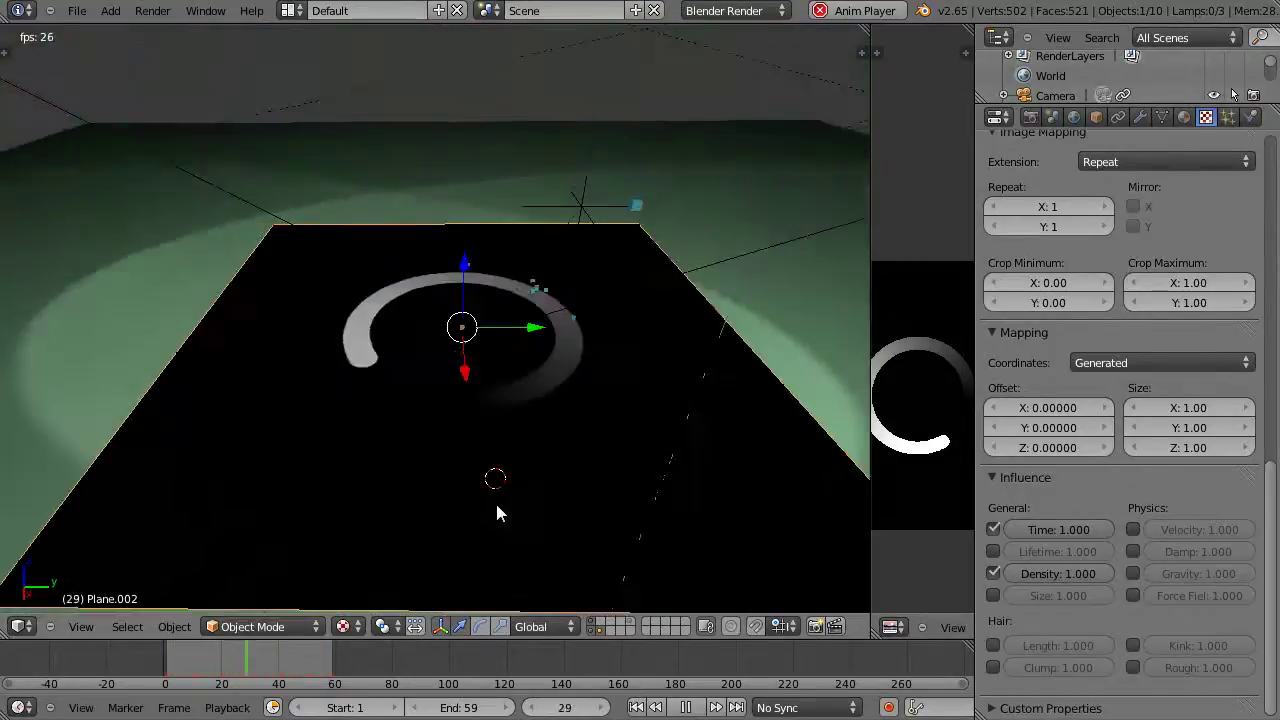
scroll(500, 520, down, 5)
scroll(502, 530, up, 5)
scroll(499, 519, down, 1)
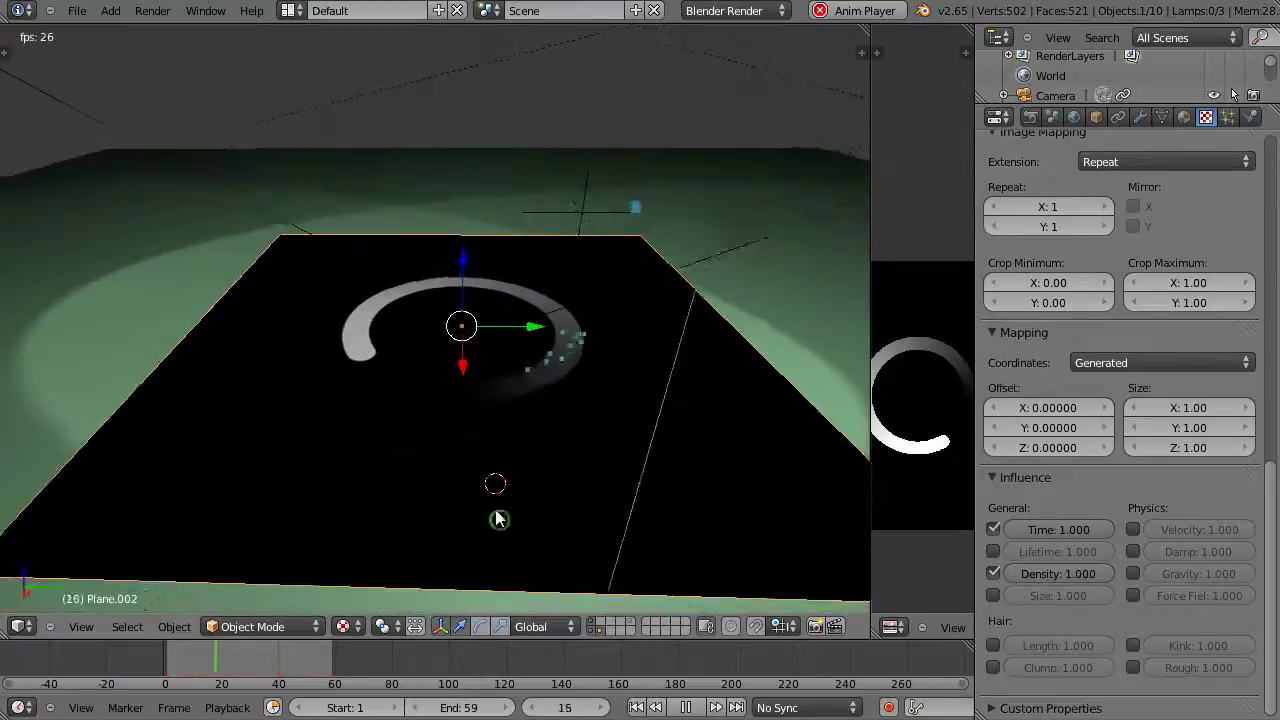
scroll(480, 500, up, 5)
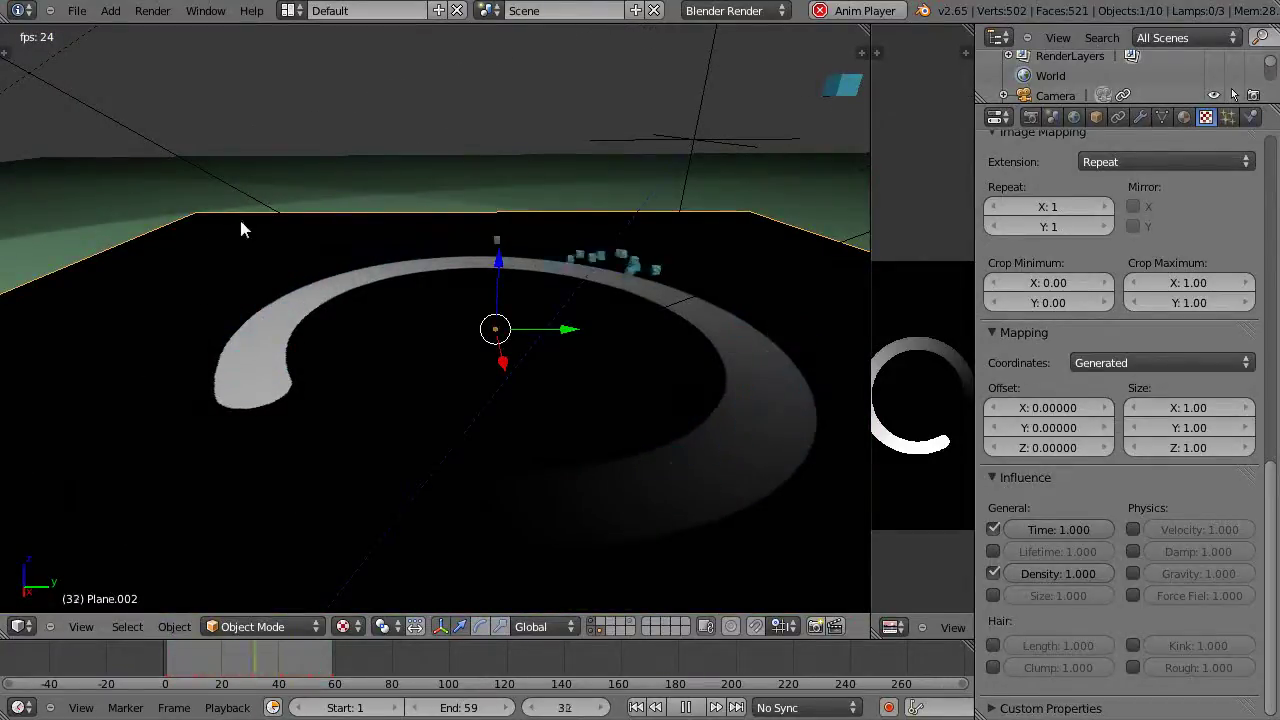
scroll(415, 454, down, 3)
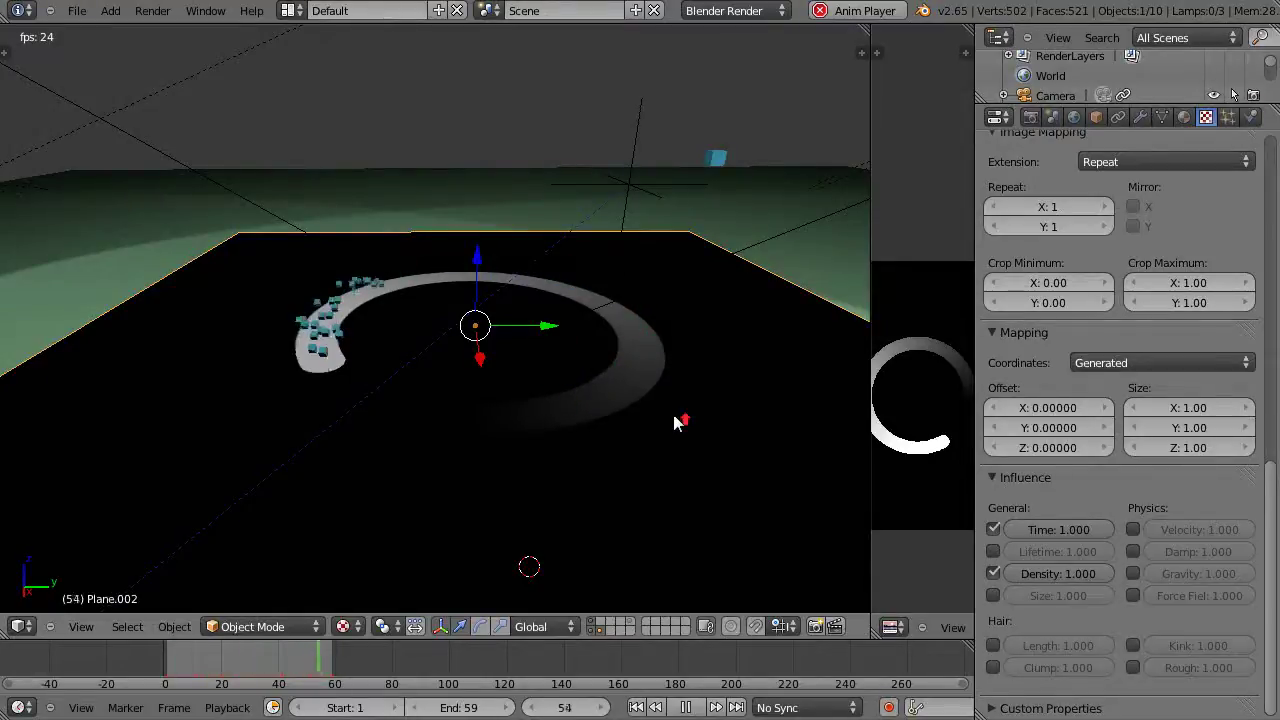
scroll(675, 420, up, 3)
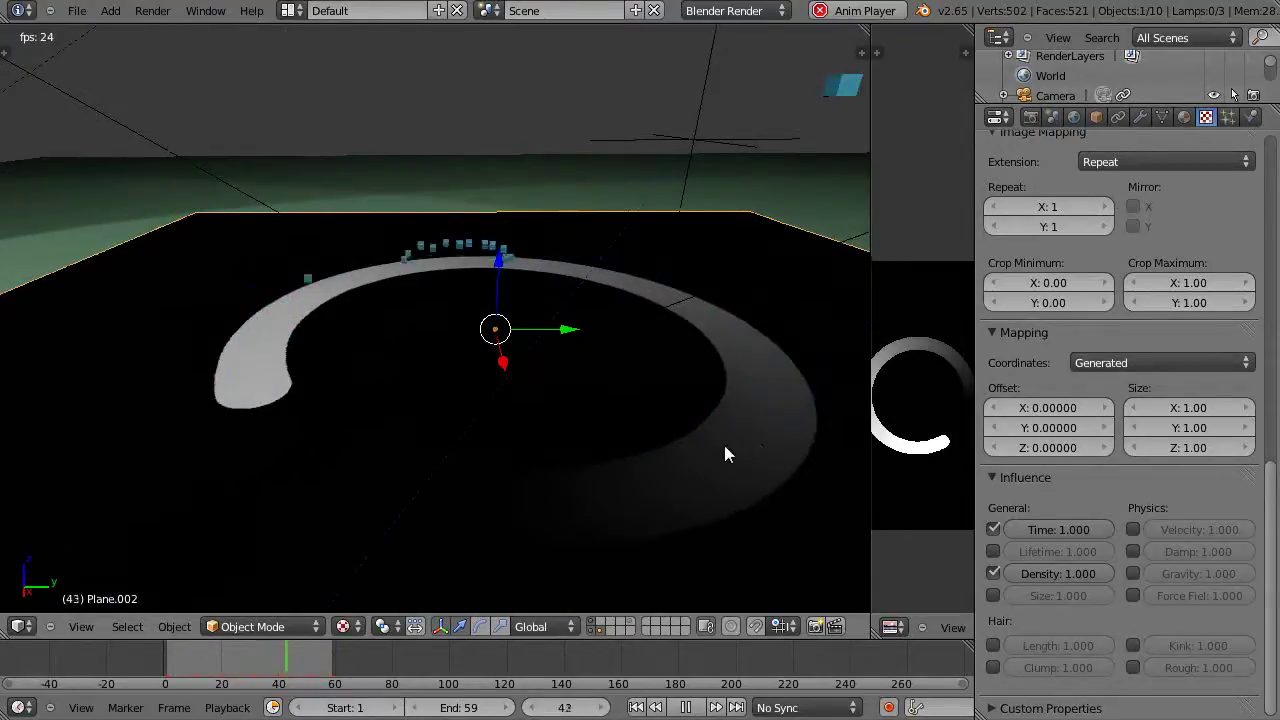
scroll(652, 460, down, 4)
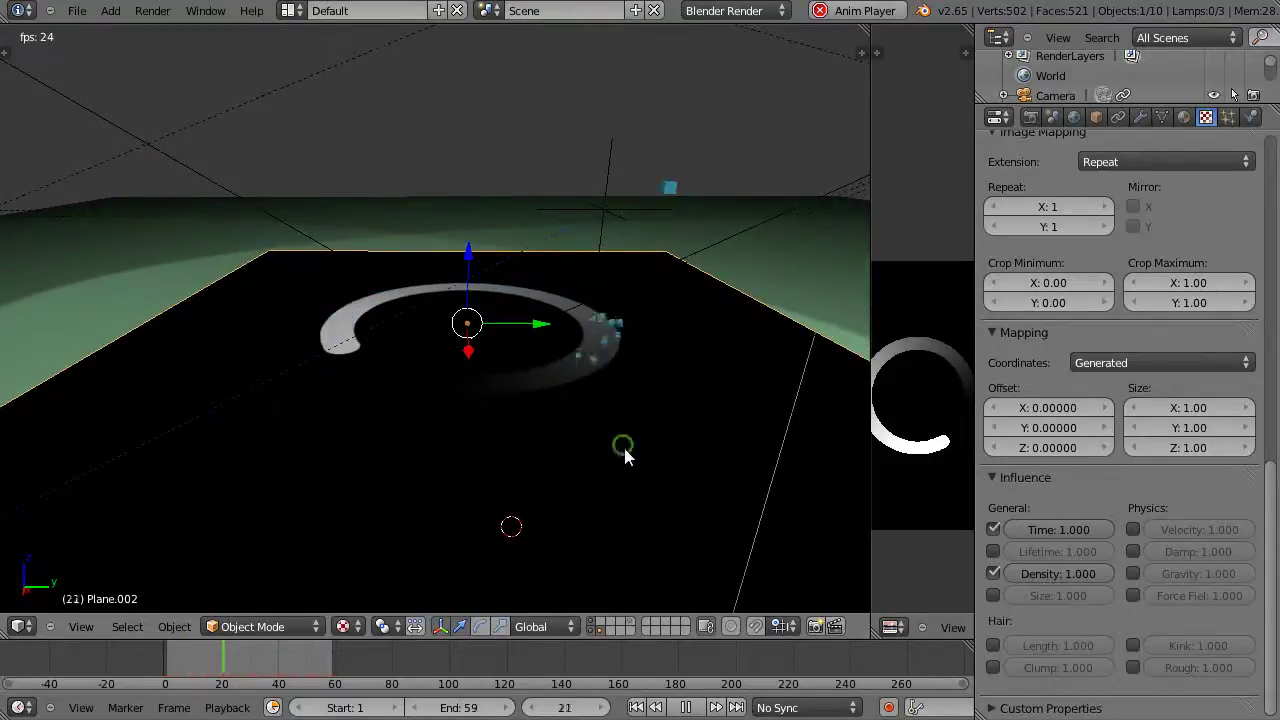
Step: Show the additional scene layer containing the smaller blue plane and display the particle system's texture settings
shift+click(629, 625)
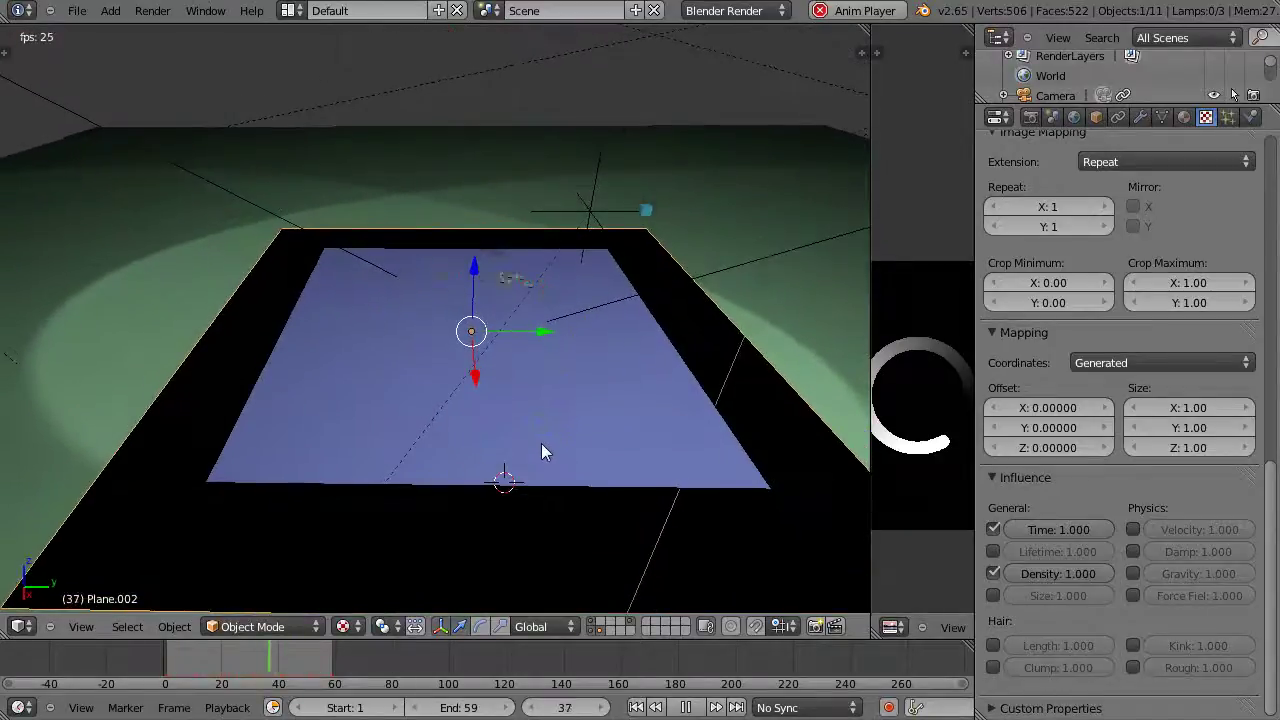
click(1228, 117)
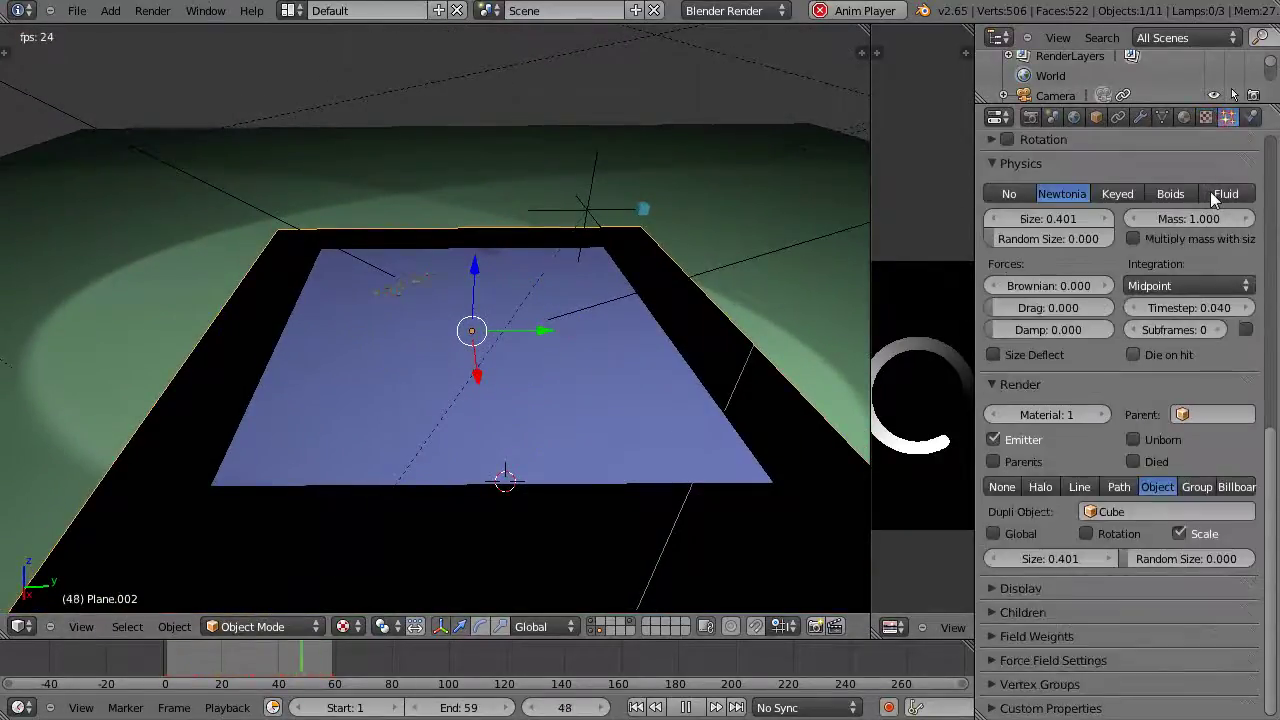
click(1207, 117)
scroll(1060, 245, up, 10)
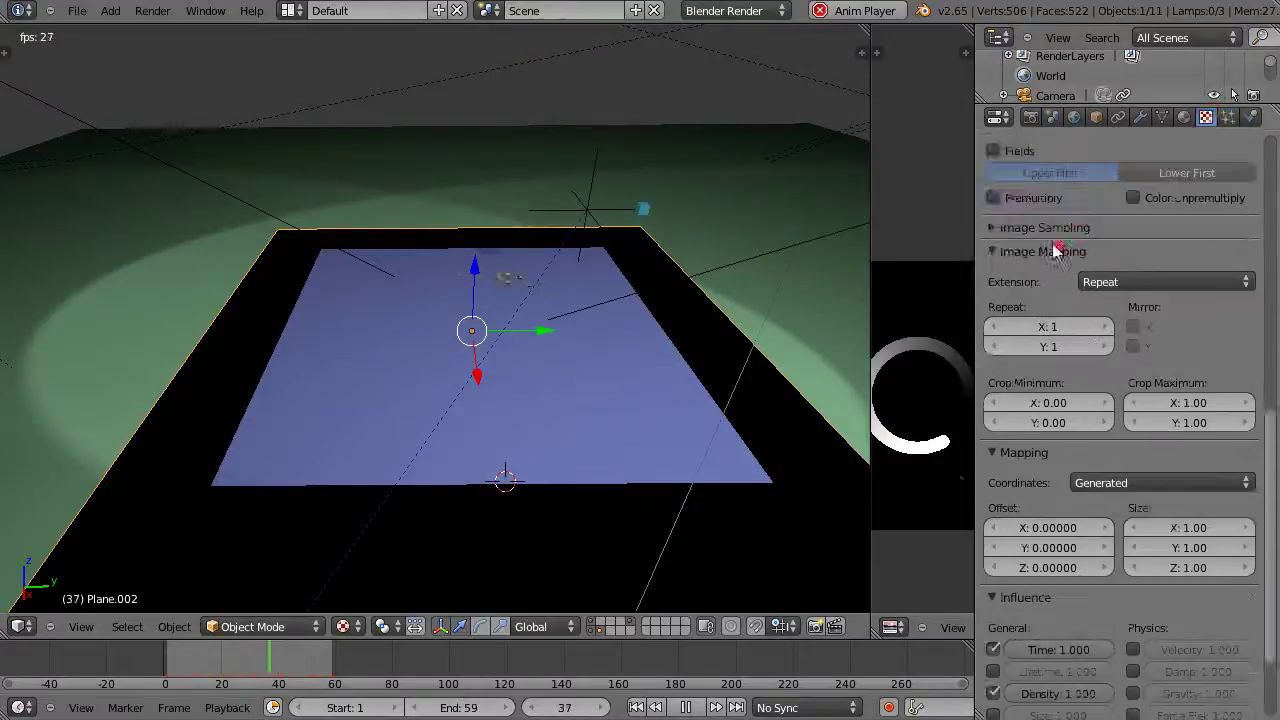
scroll(1055, 237, up, 3)
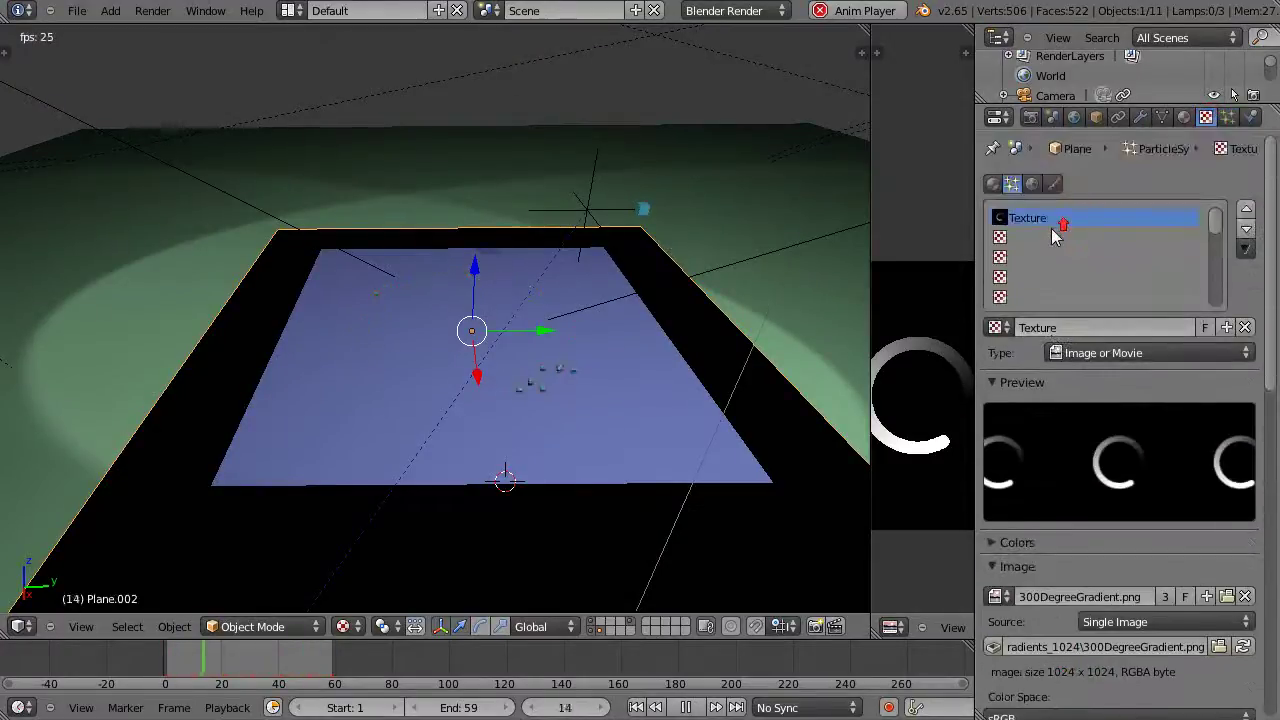
click(1011, 186)
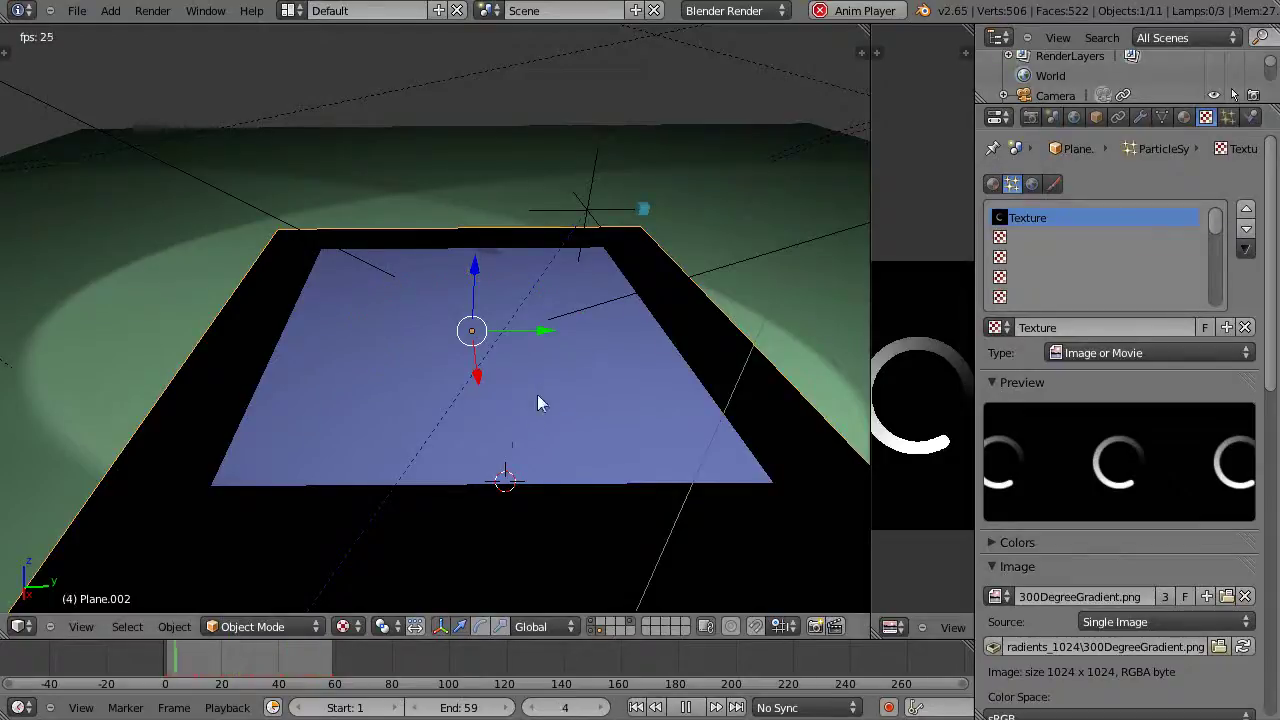
Step: Review the preview and image settings of the 300DegreeGradient.png particle texture
scroll(1060, 425, down, 3)
scroll(1077, 470, down, 3)
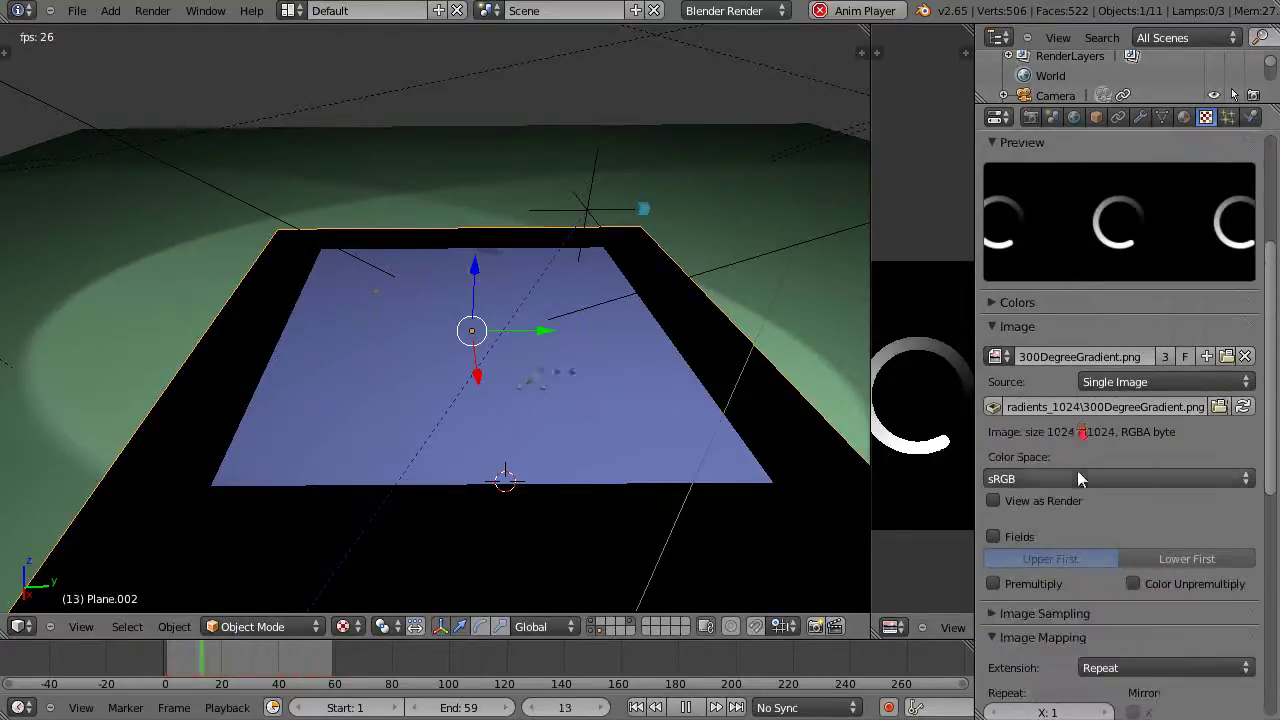
scroll(1080, 466, up, 4)
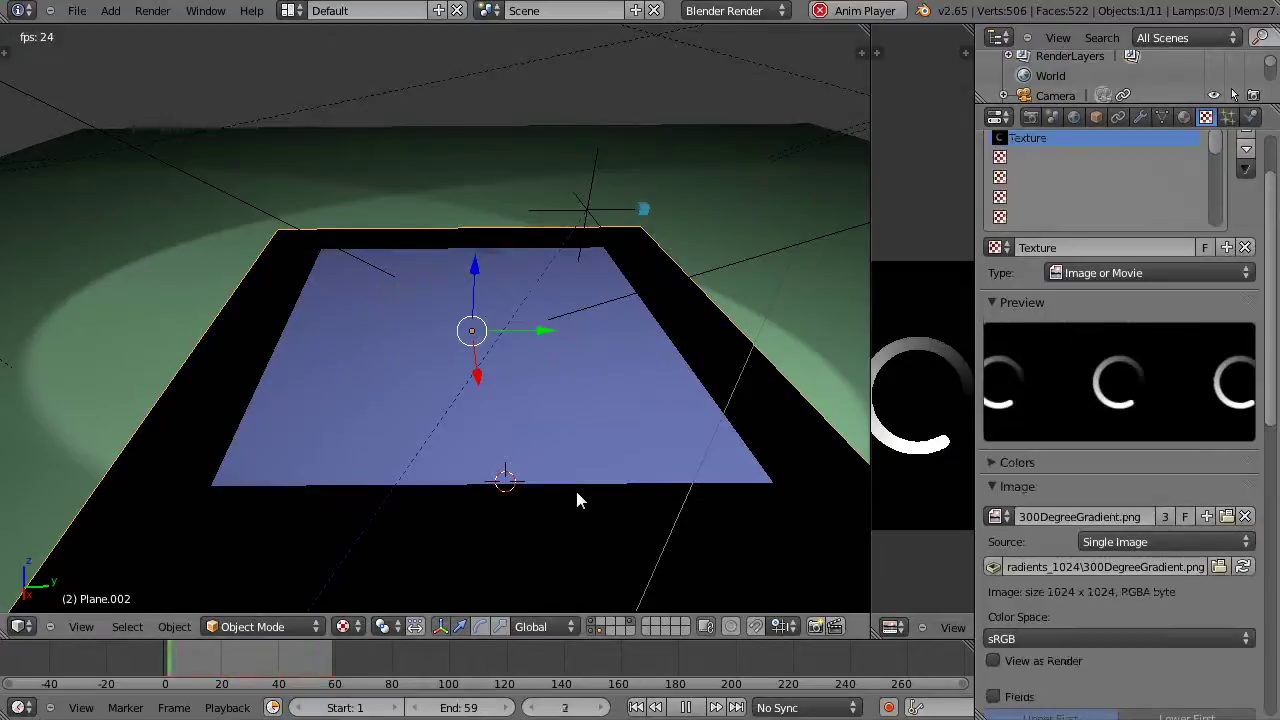